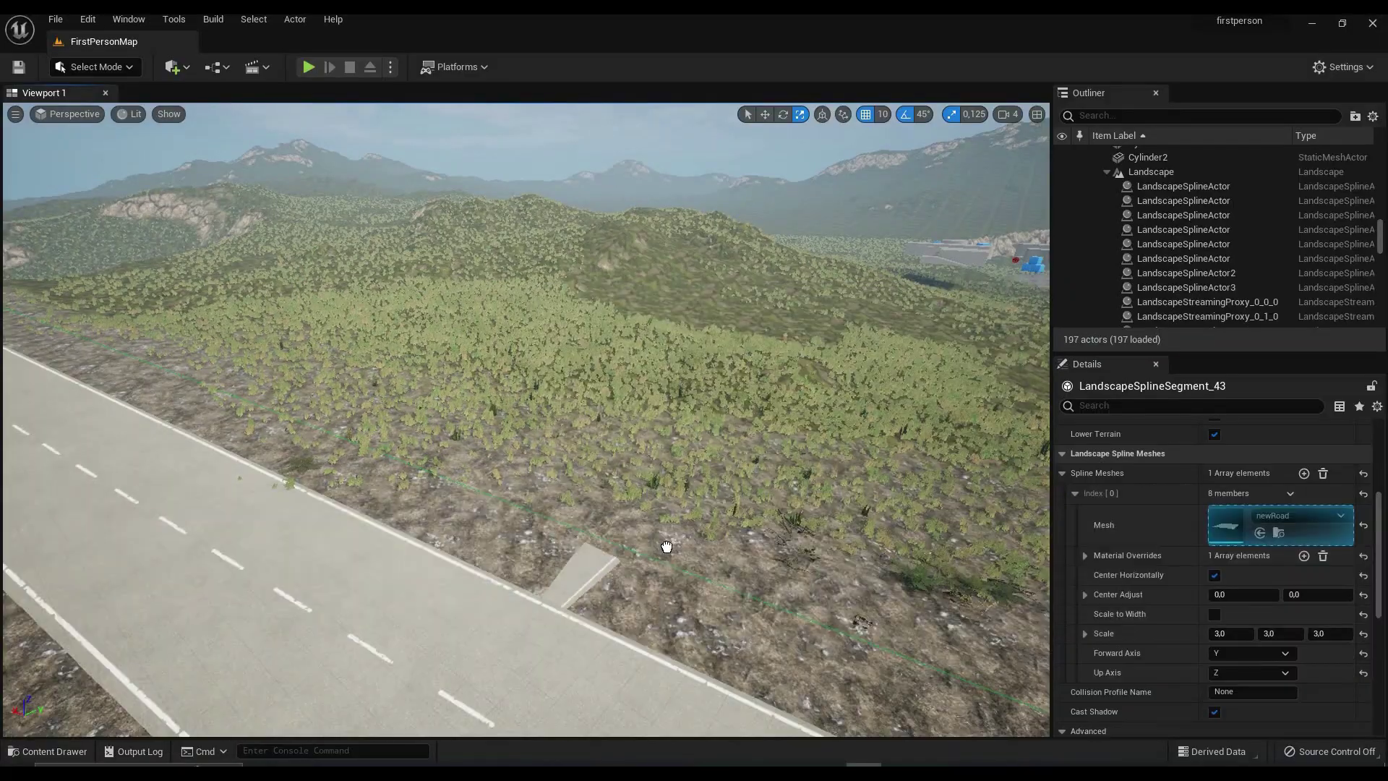
# Create a box mesh at the standalone newRoad piece using the Modeling mode Box tool
pyautogui.press('w')
pyautogui.moveTo(697, 311); pyautogui.dragTo(839, 319, button='right')
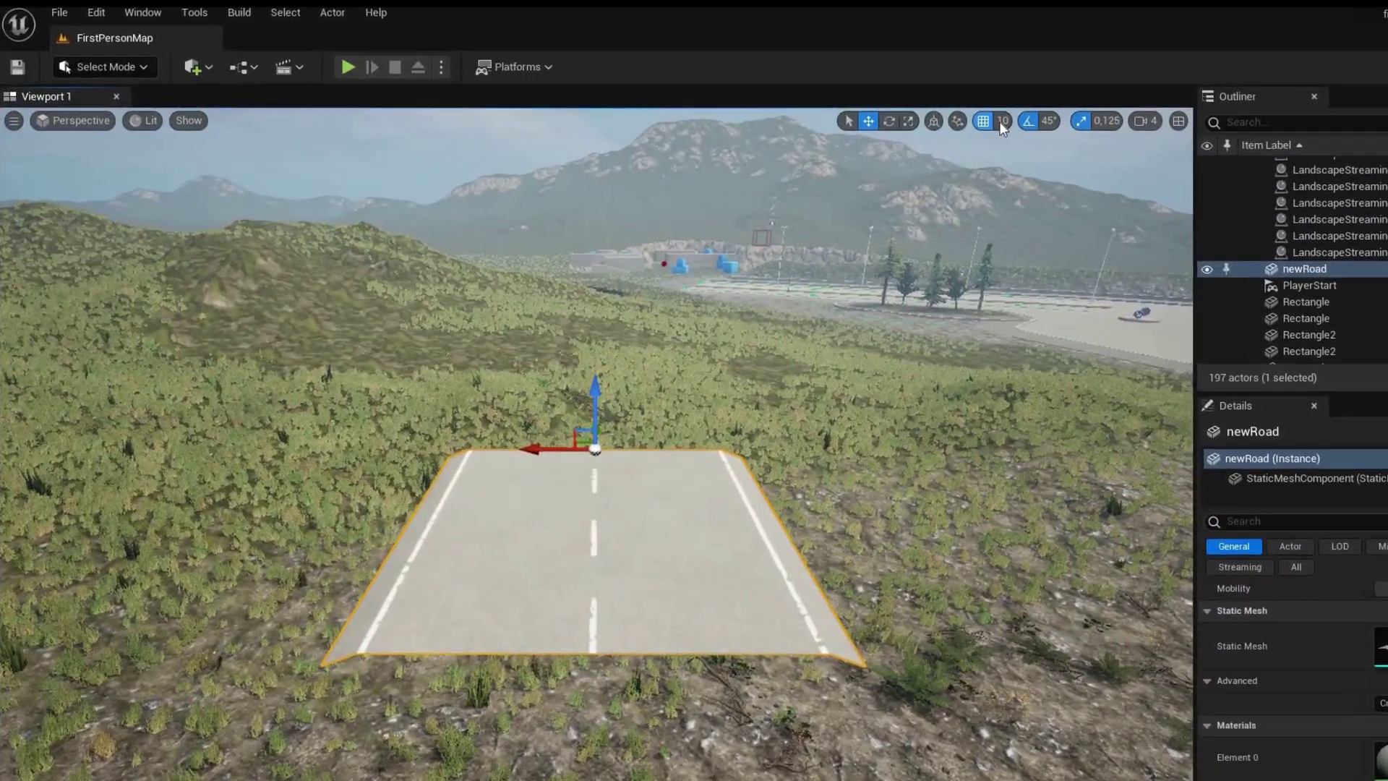
pyautogui.click(946, 118)
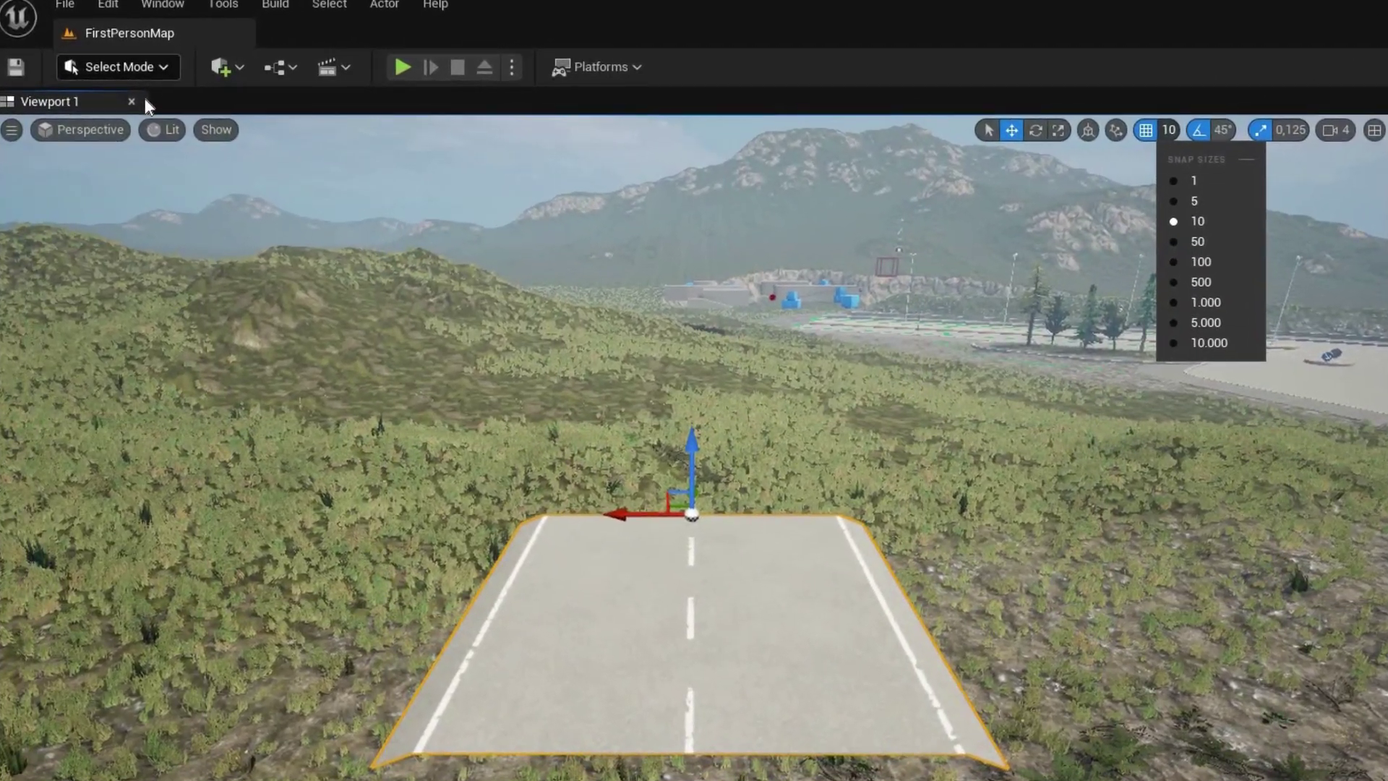
pyautogui.click(117, 66)
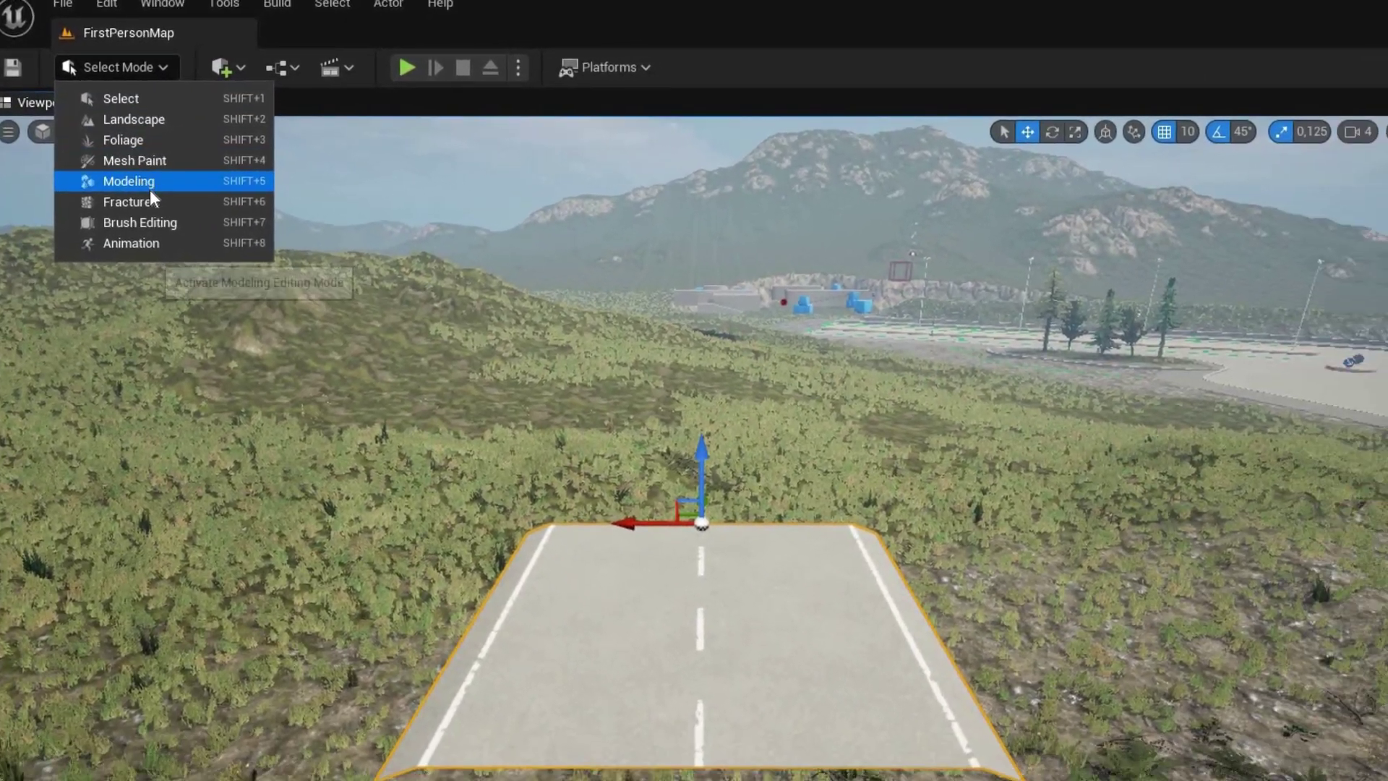
pyautogui.click(150, 187)
pyautogui.click(23, 137)
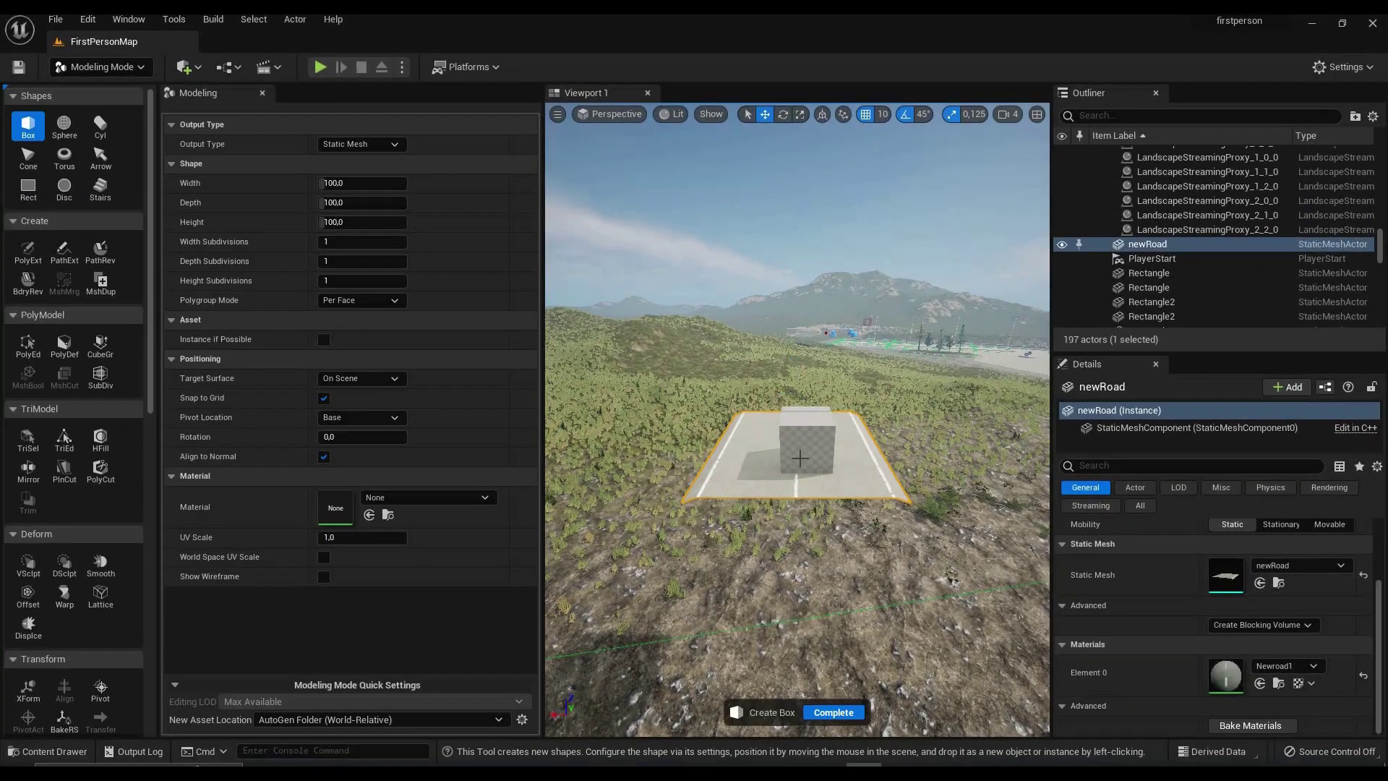
pyautogui.click(943, 538)
# Reshape the box with PolyGroup Edit into a thin slab slightly wider than the road piece and move it directly beneath the road
pyautogui.click(28, 345)
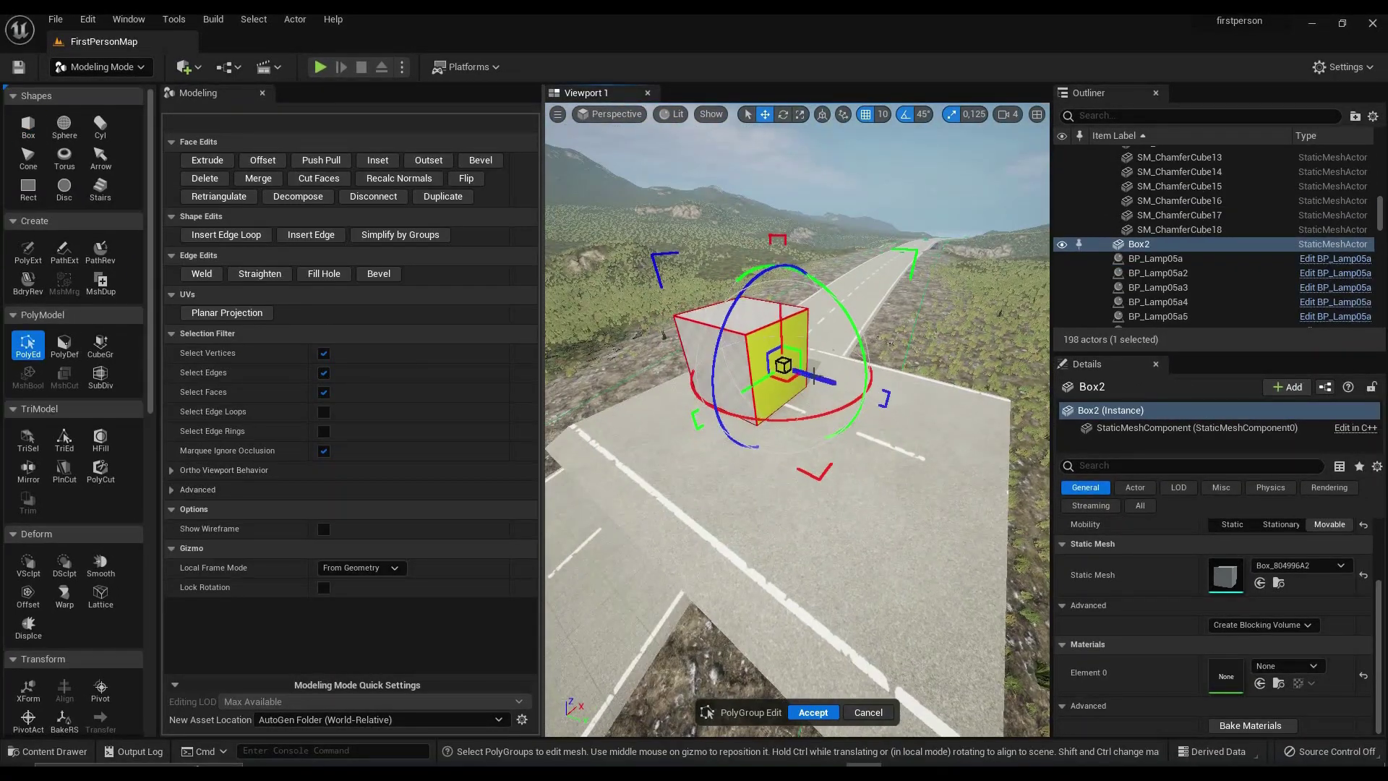
pyautogui.moveTo(789, 155); pyautogui.dragTo(799, 388, button='right')
pyautogui.click(814, 712)
pyautogui.hotkey('shift', '1')
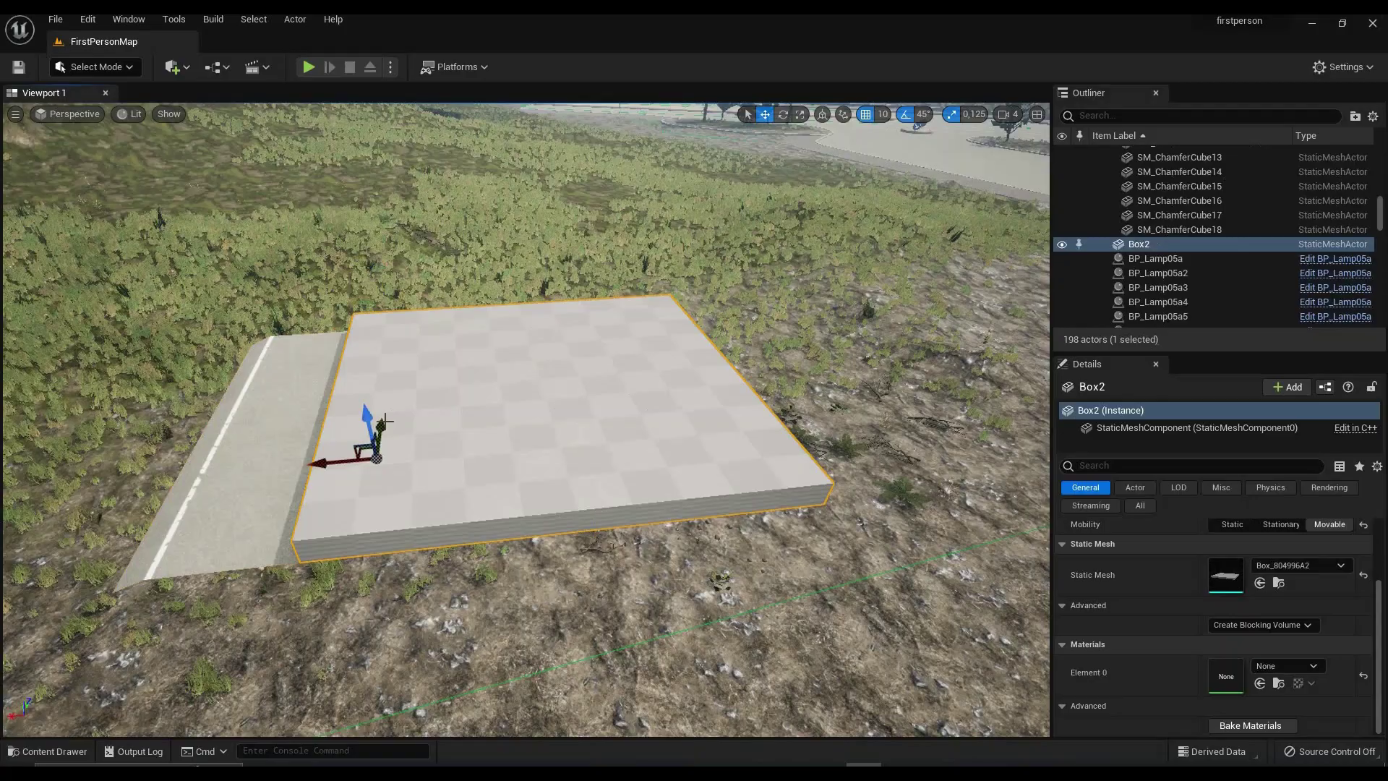
pyautogui.moveTo(556, 371)
pyautogui.mouseDown(button='right')
pyautogui.moveTo(556, 239)
pyautogui.moveTo(556, 370)
pyautogui.mouseUp(button='right')
pyautogui.moveTo(556, 370); pyautogui.dragTo(392, 357)
# Insert edge loops into the slab with PolyGroup Edit, running along both outer edges of the road surface
pyautogui.click(96, 67)
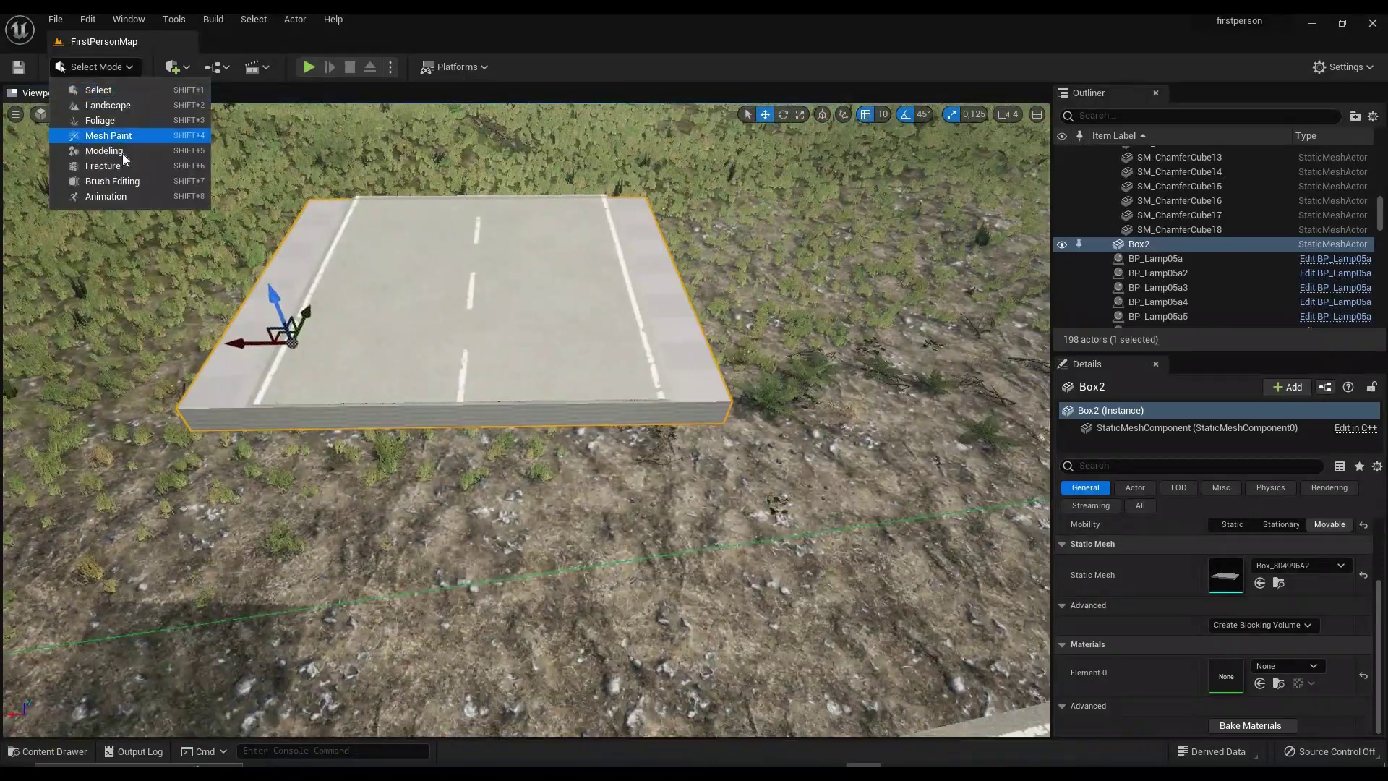
pyautogui.click(123, 153)
pyautogui.moveTo(808, 365); pyautogui.dragTo(651, 365, button='right')
pyautogui.click(813, 712)
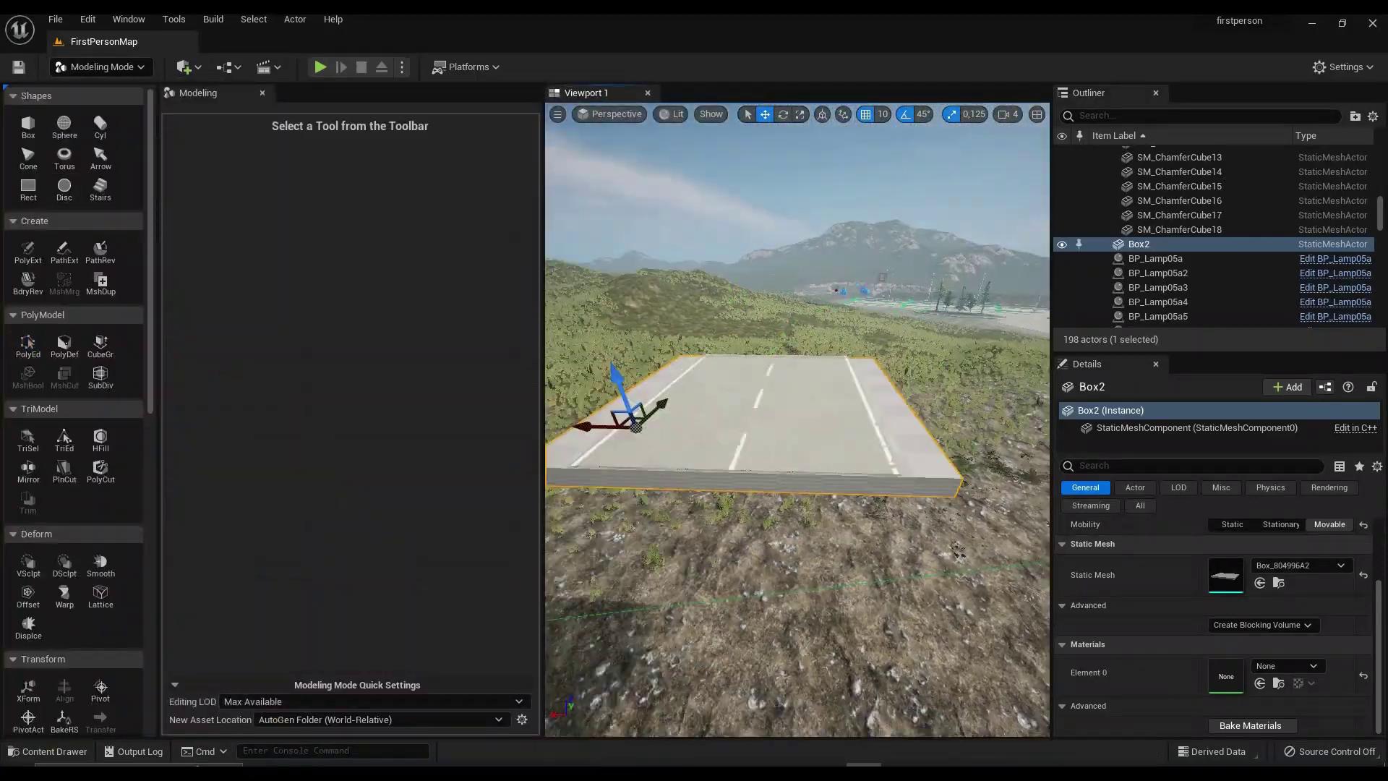
pyautogui.click(27, 253)
pyautogui.click(28, 346)
pyautogui.click(225, 235)
pyautogui.click(756, 453)
pyautogui.moveTo(757, 453); pyautogui.dragTo(644, 452, button='right')
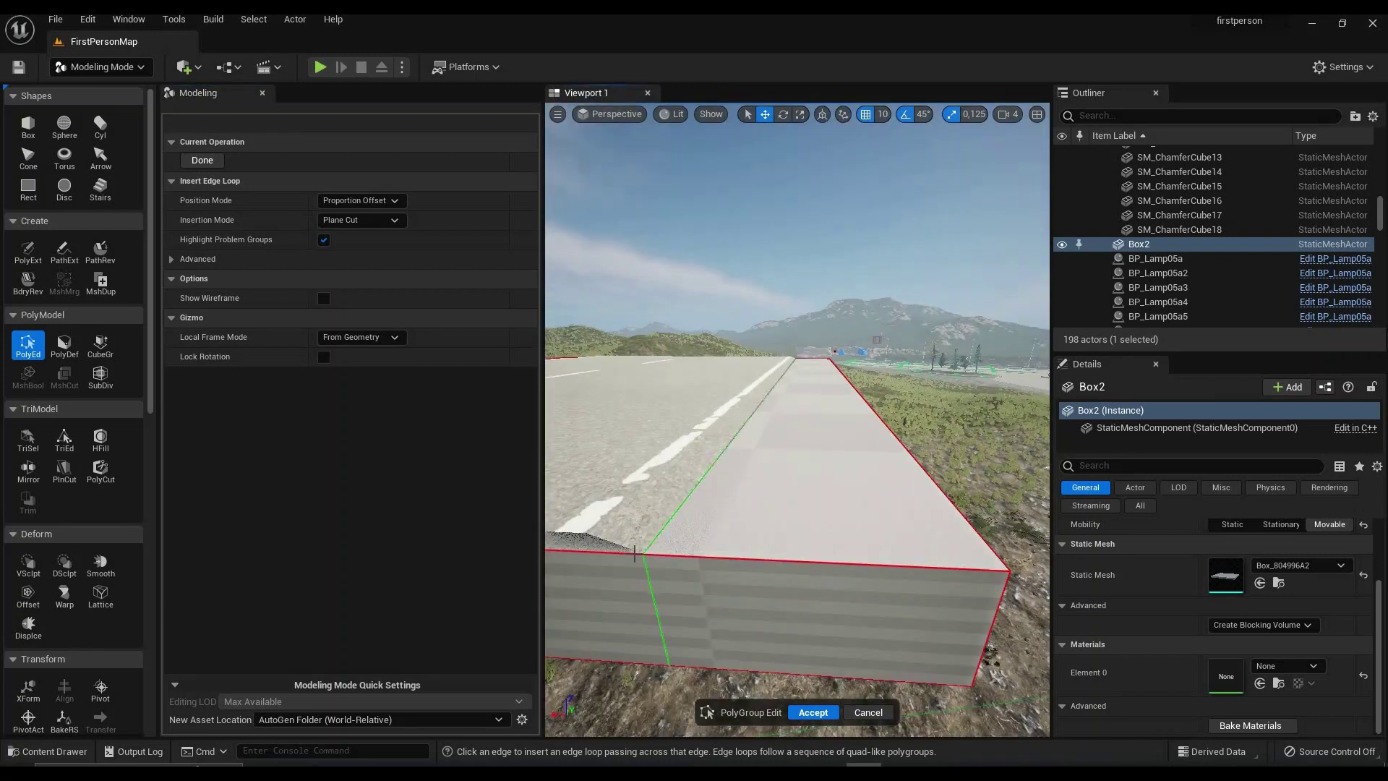
pyautogui.click(644, 573)
pyautogui.moveTo(644, 506); pyautogui.dragTo(759, 507, button='right')
pyautogui.click(200, 160)
# Extrude the two outer top strips of the slab upward to form side walls along the road
pyautogui.click(206, 160)
pyautogui.click(947, 359)
pyautogui.keyDown('shift'); pyautogui.click(636, 391); pyautogui.keyUp('shift')
pyautogui.click(207, 160)
# Scale the slab's bottom face narrower so the outer sides slope inward beneath the road
pyautogui.moveTo(796, 303); pyautogui.dragTo(832, 361, button='right')
pyautogui.click(689, 267)
pyautogui.click(661, 351)
pyautogui.moveTo(679, 342); pyautogui.dragTo(854, 376, button='right')
# Scale the top faces of both side walls to taper the walls and accept the PolyGroup edit
pyautogui.click(759, 347)
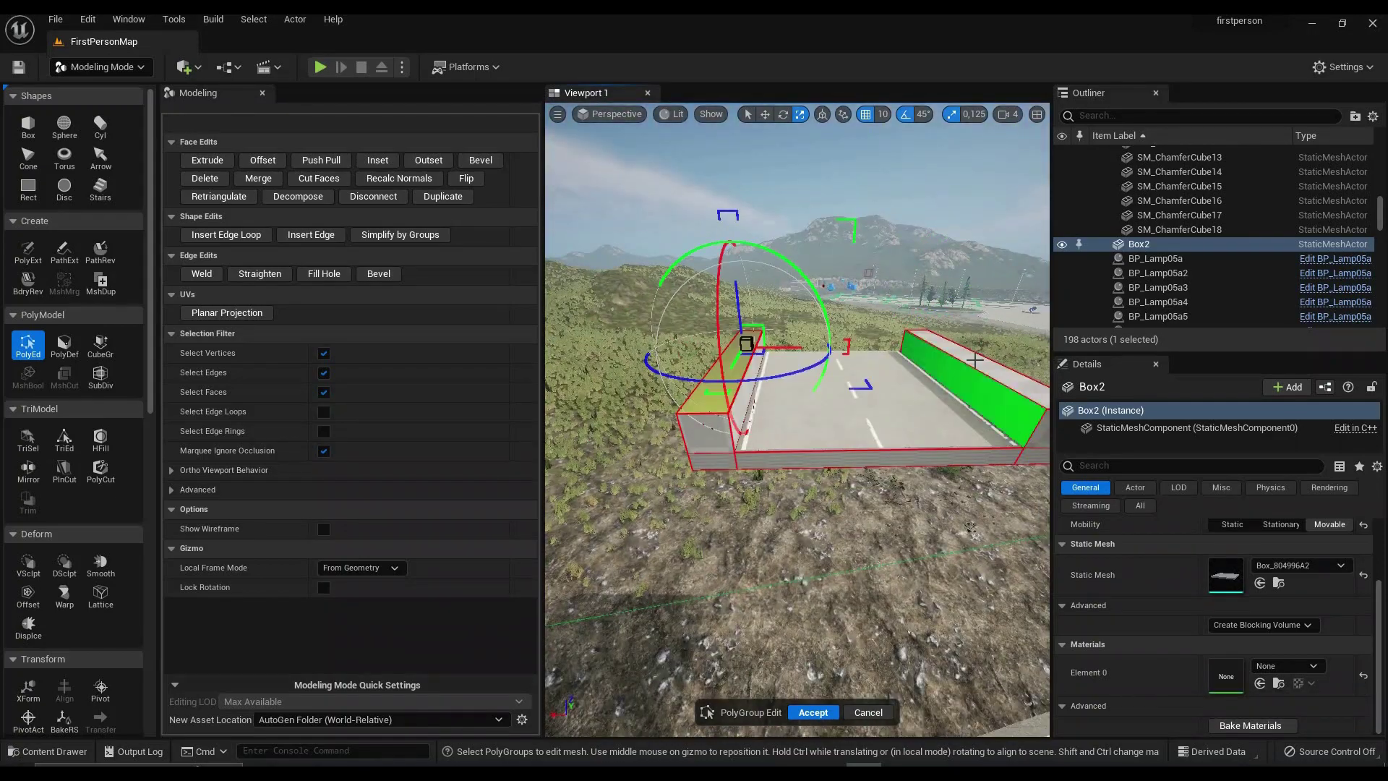
pyautogui.hotkey('ctrl', 'z')
pyautogui.moveTo(783, 348); pyautogui.dragTo(650, 362, button='right')
pyautogui.click(821, 419)
pyautogui.hotkey('ctrl', 'z')
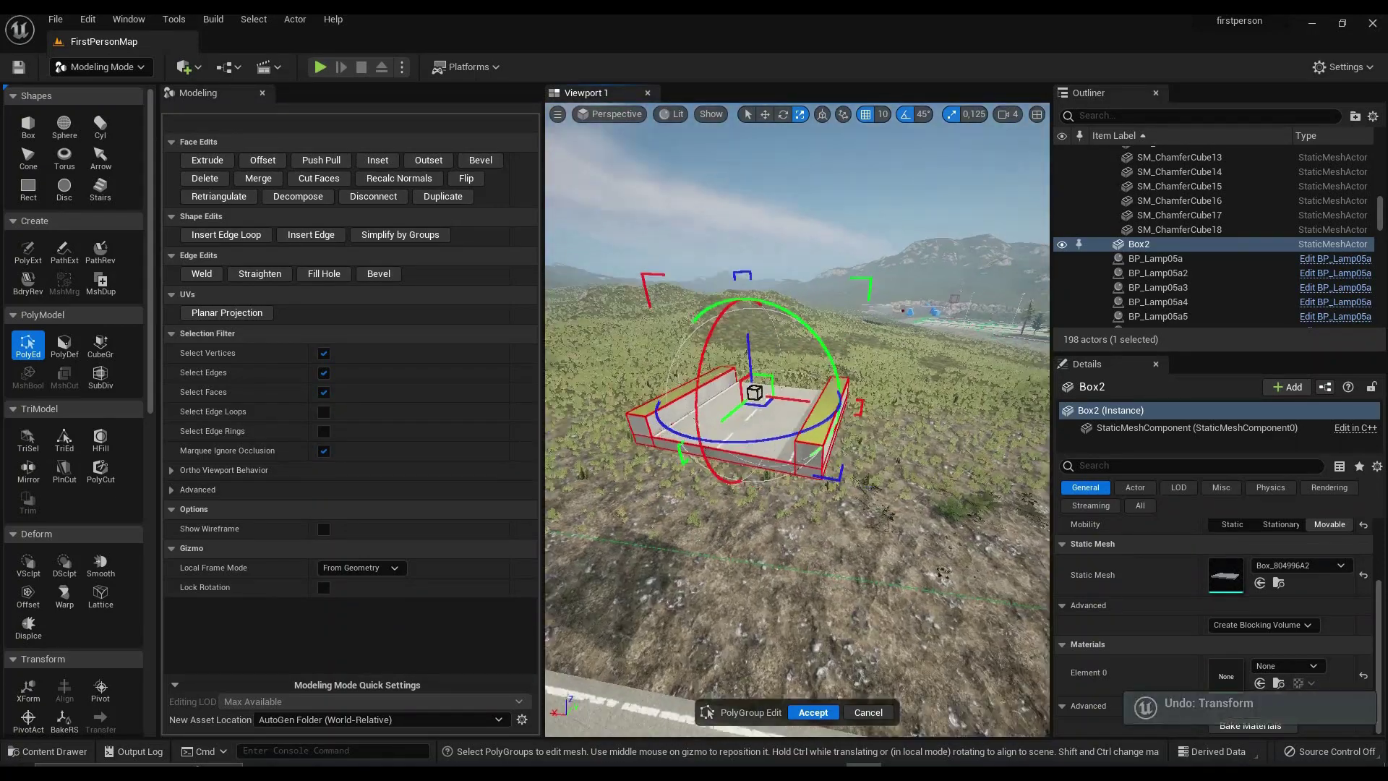
pyautogui.moveTo(821, 418); pyautogui.dragTo(881, 458, button='right')
pyautogui.keyDown('shift'); pyautogui.click(821, 418); pyautogui.keyUp('shift')
pyautogui.click(813, 713)
# Project the bridge mesh's UVs using the Box projection type and accept the result
pyautogui.scroll(-10, 89, 606)
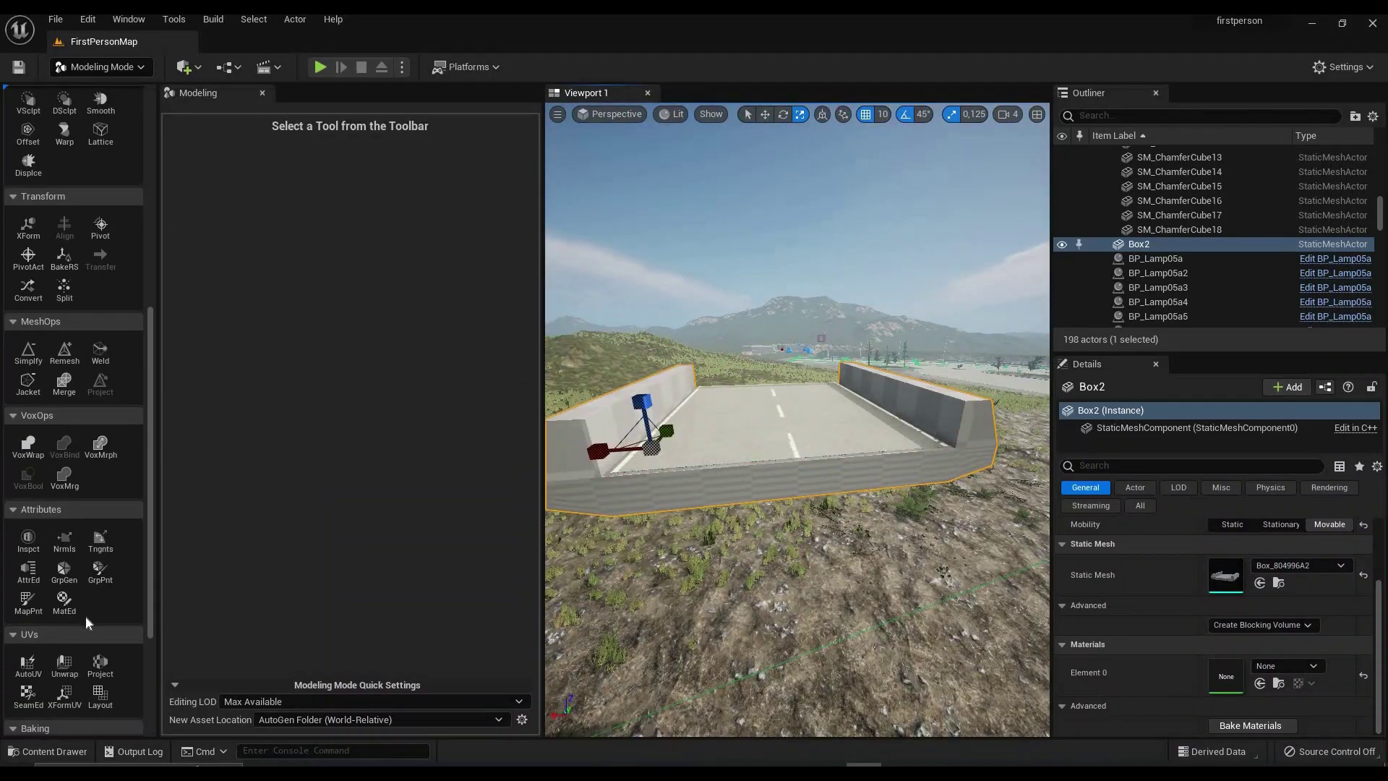
pyautogui.scroll(-1, 94, 643)
pyautogui.click(101, 641)
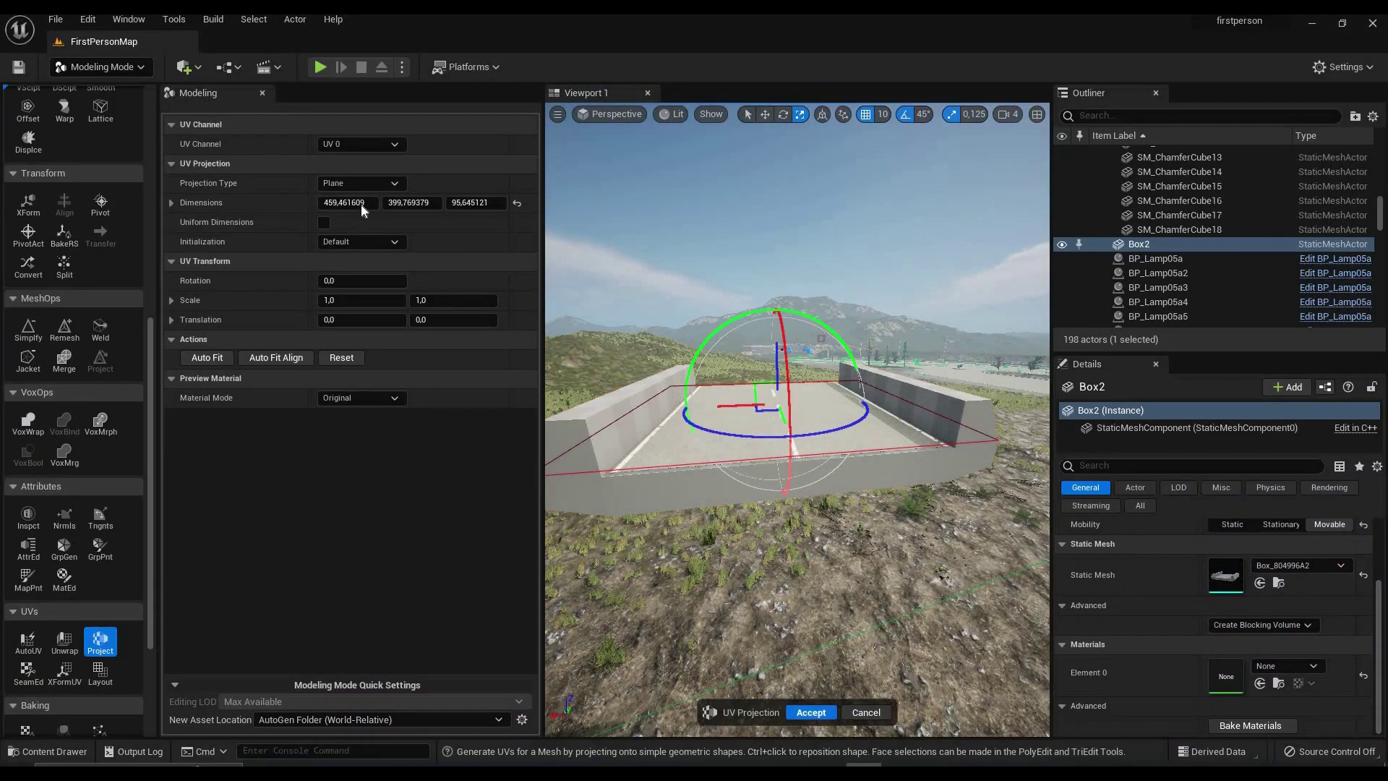
pyautogui.click(359, 183)
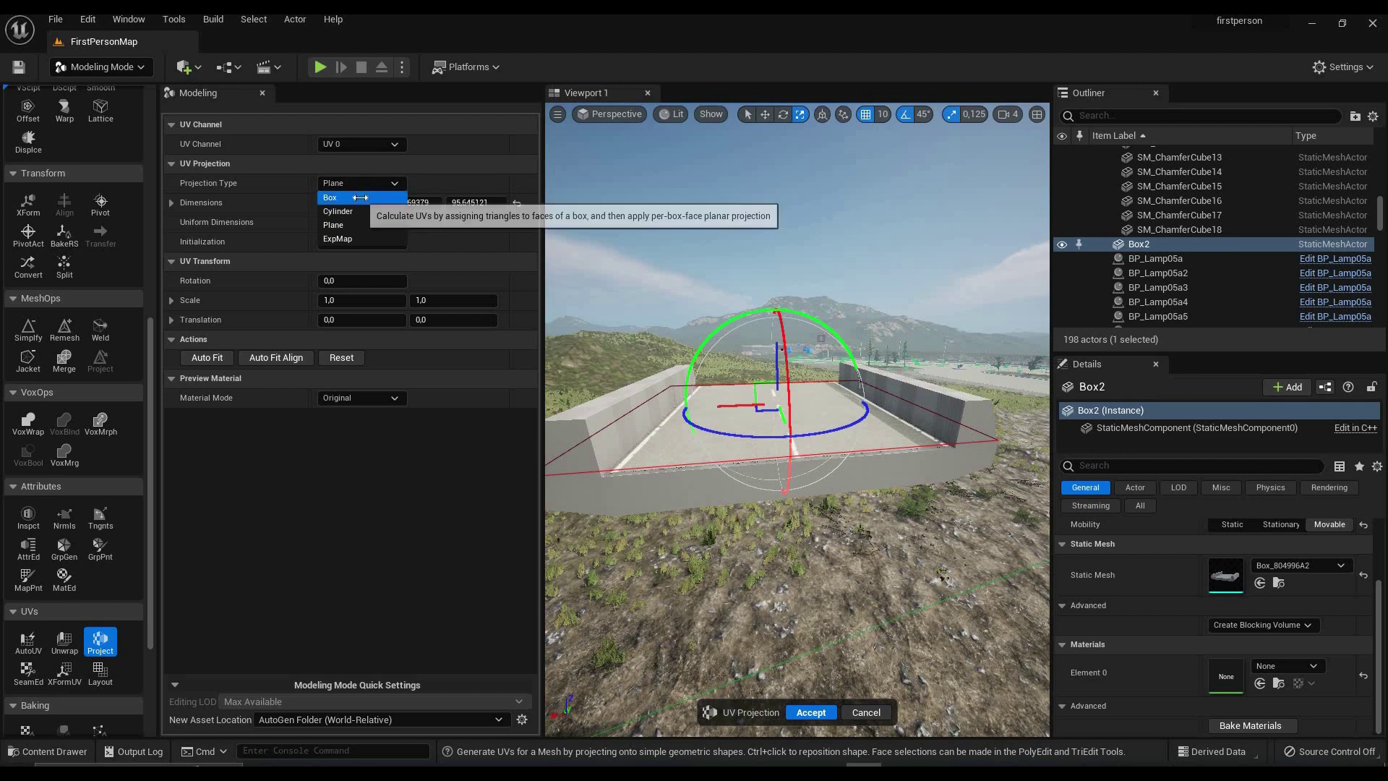
pyautogui.click(361, 197)
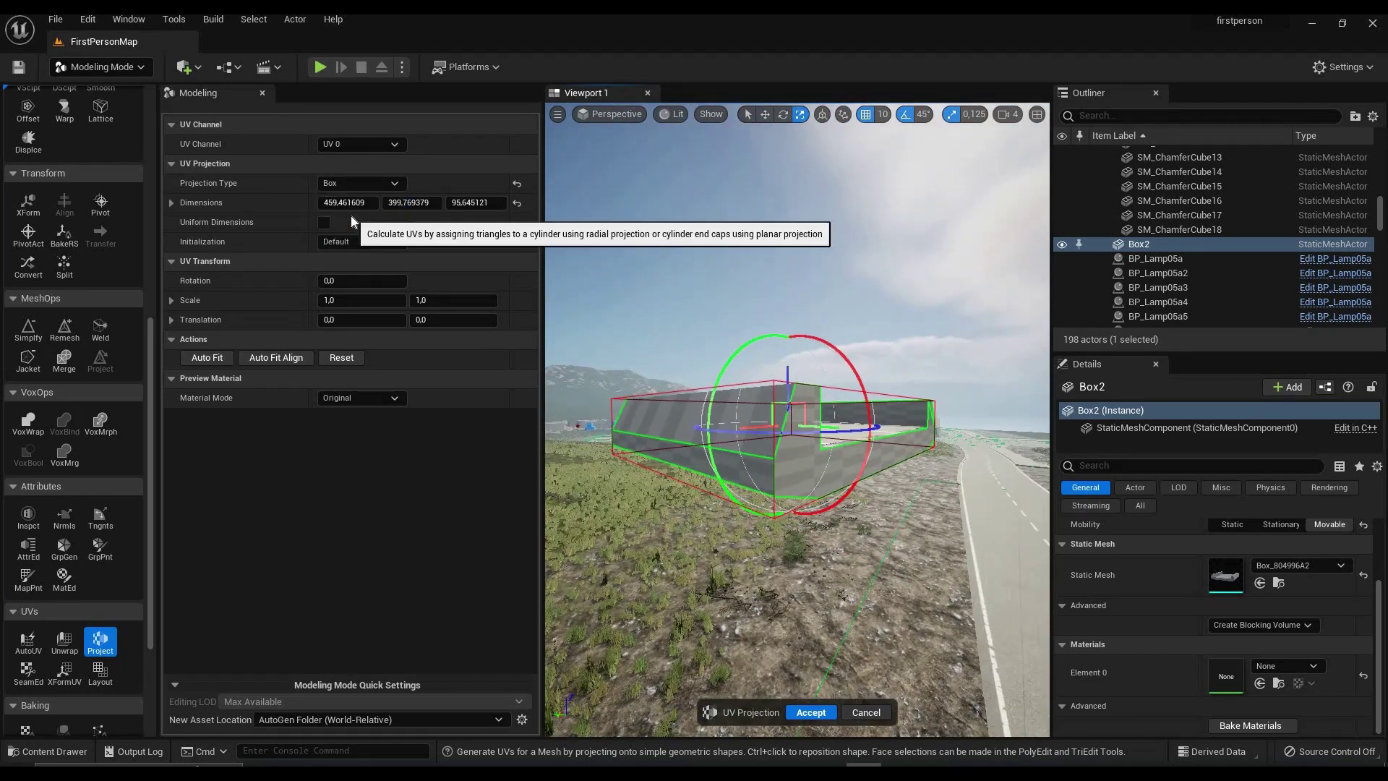
pyautogui.click(358, 184)
pyautogui.click(358, 236)
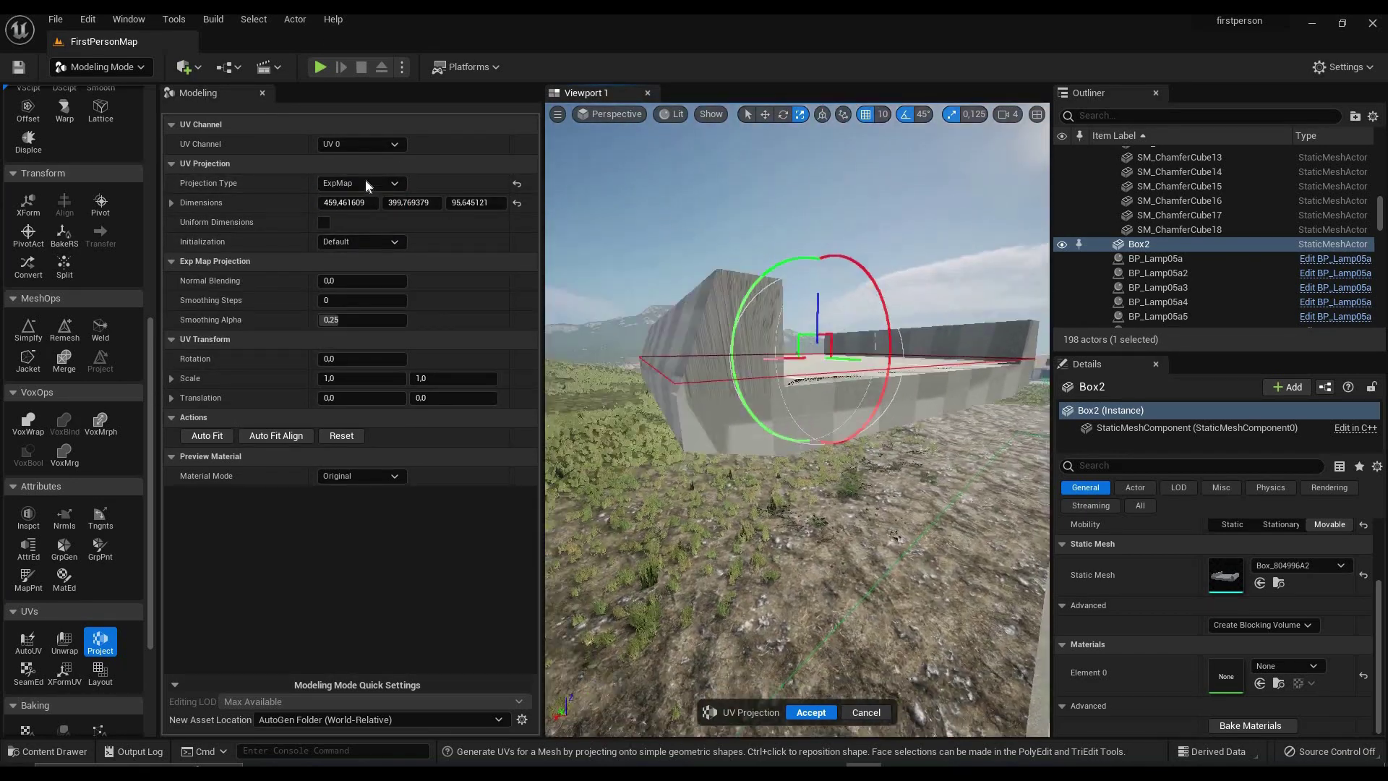
pyautogui.click(367, 186)
pyautogui.click(360, 197)
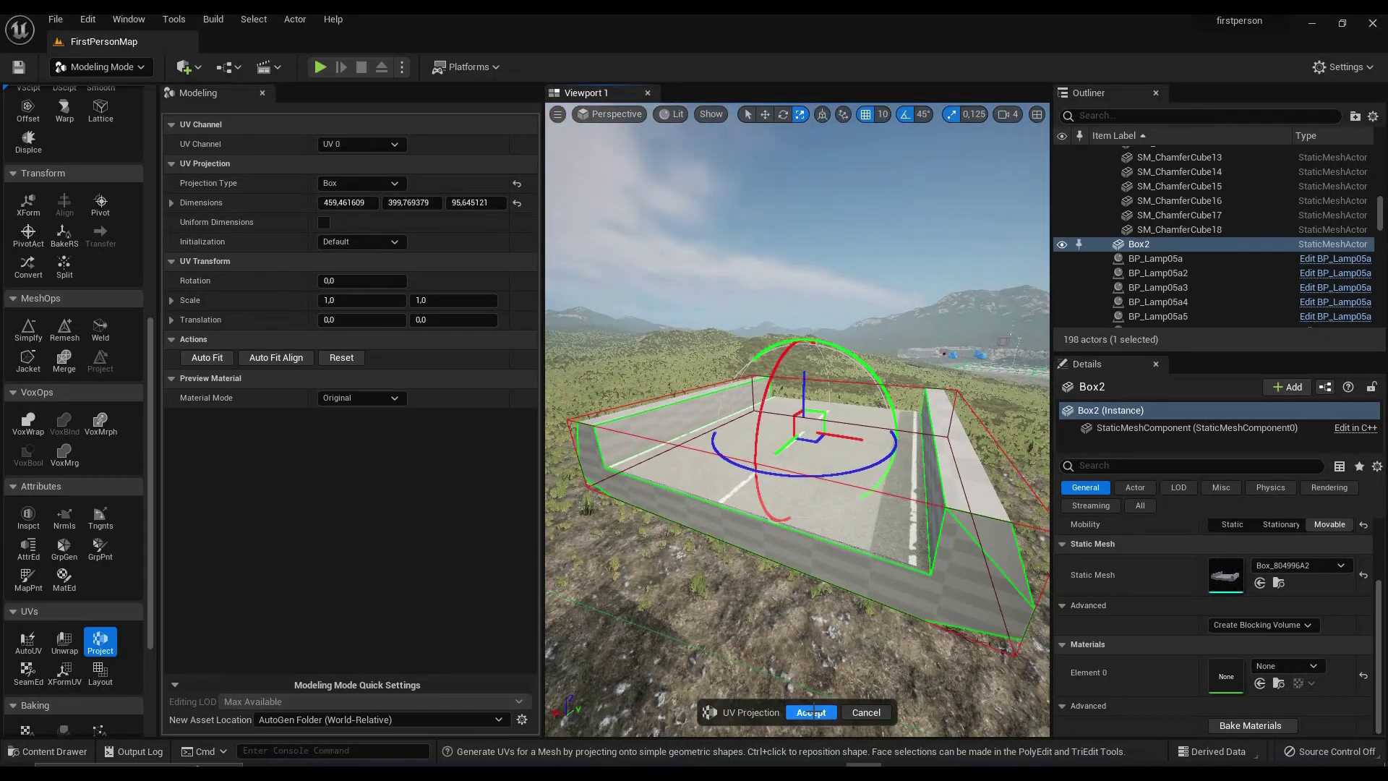
pyautogui.click(811, 712)
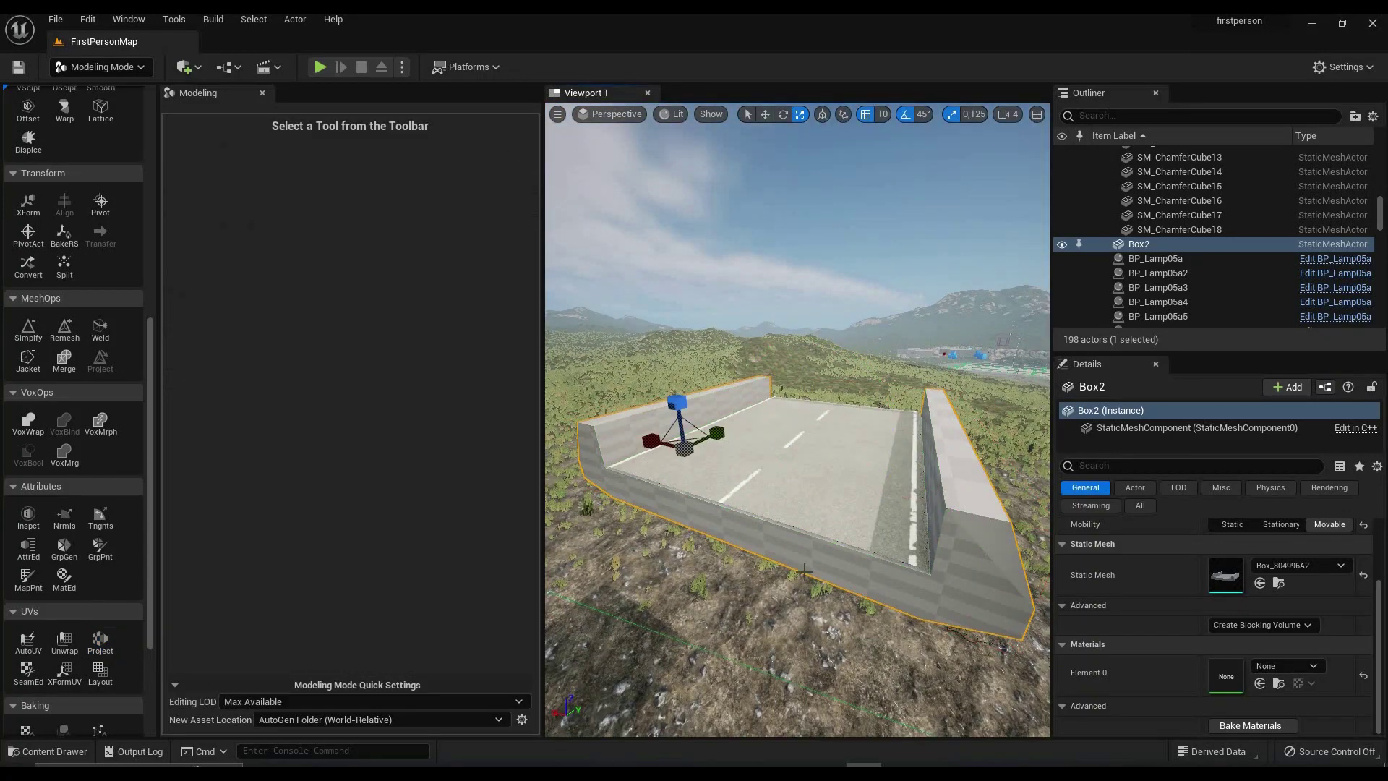
# Open the box's static mesh asset and assign the M_Concrete_Tiles material to its Element 0 slot
pyautogui.hotkey('shift', '1')
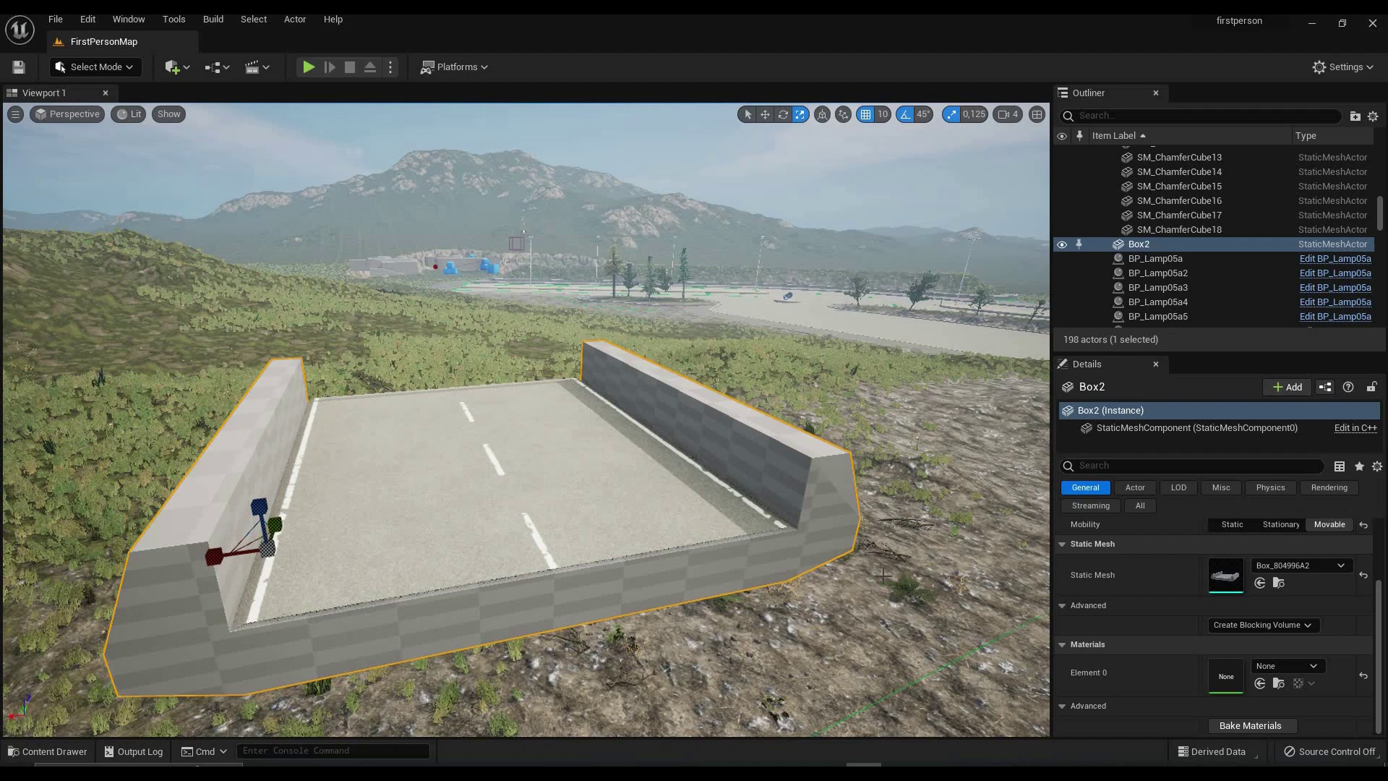
pyautogui.click(1279, 582)
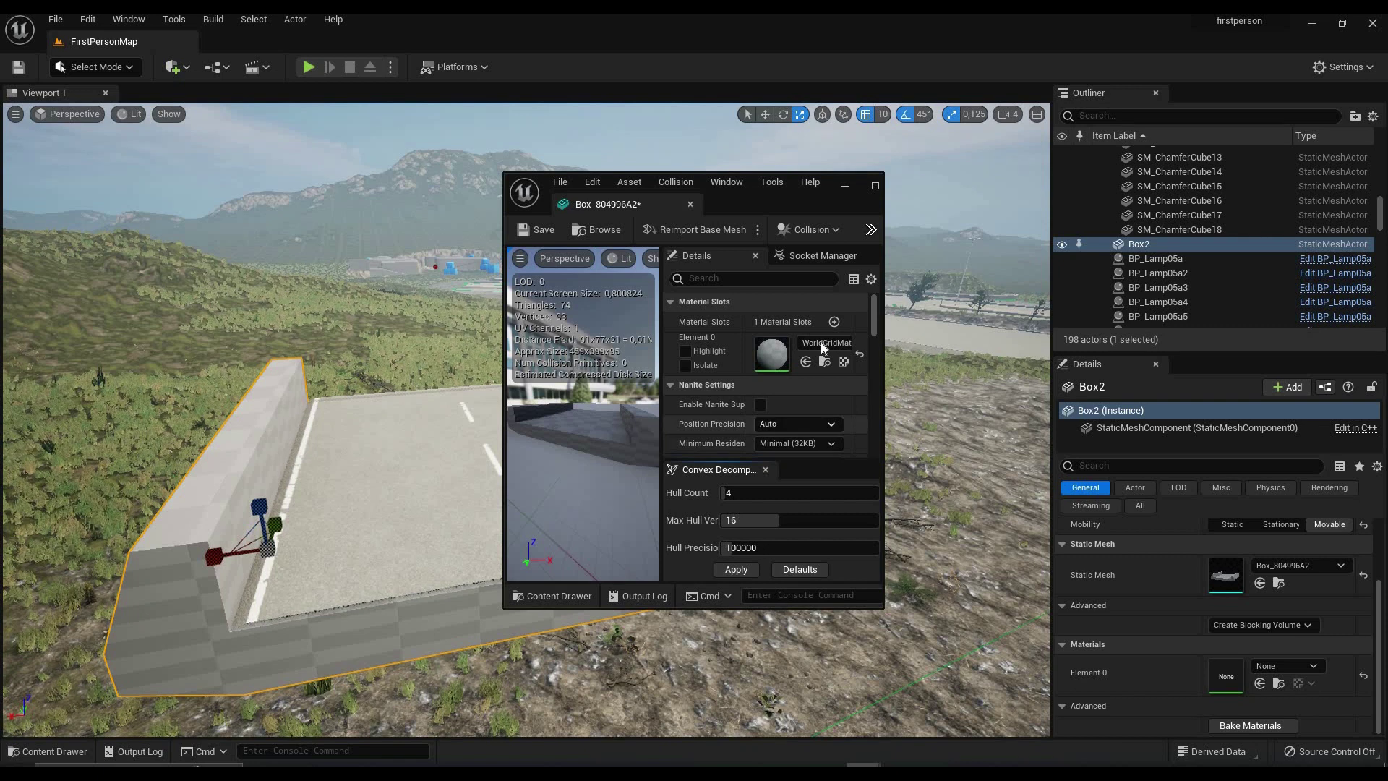
pyautogui.click(823, 344)
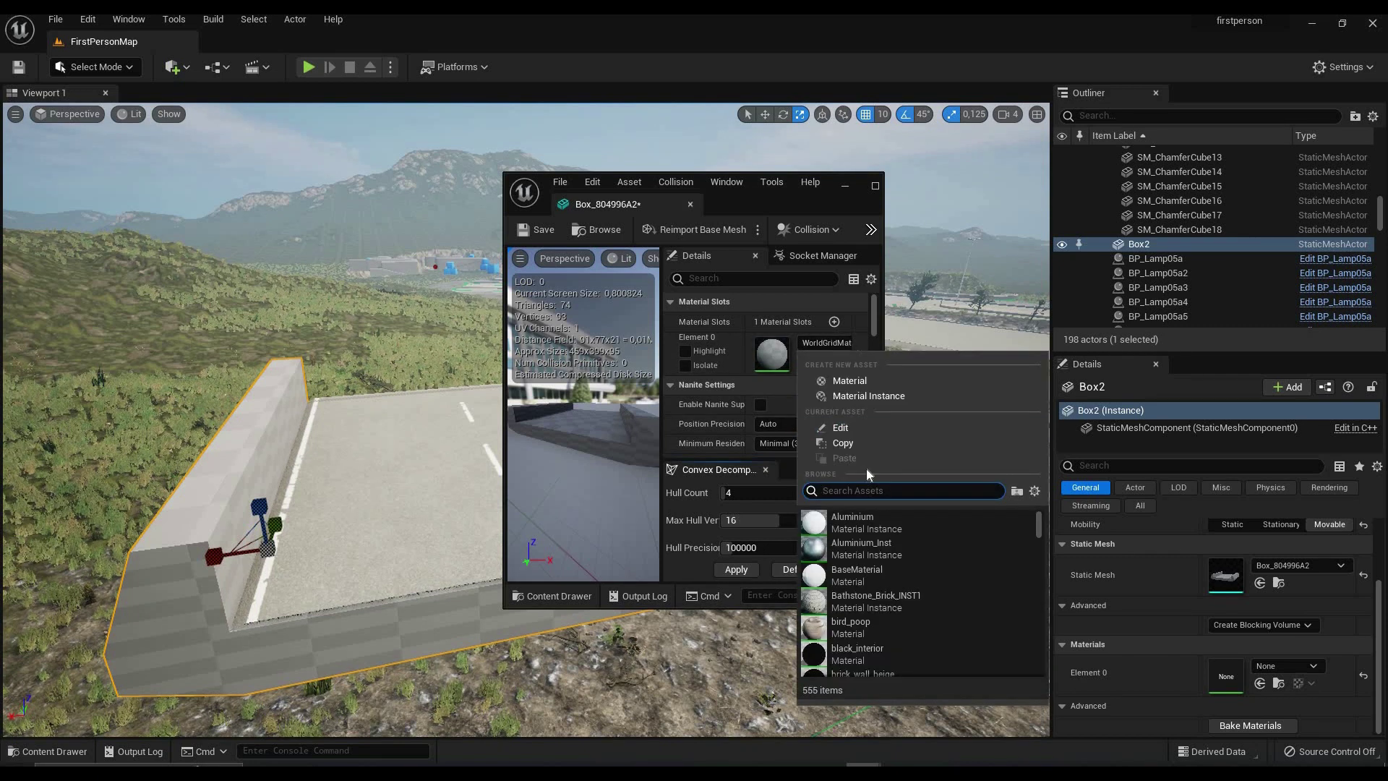
pyautogui.write('concrete')
pyautogui.scroll(-5, 909, 545)
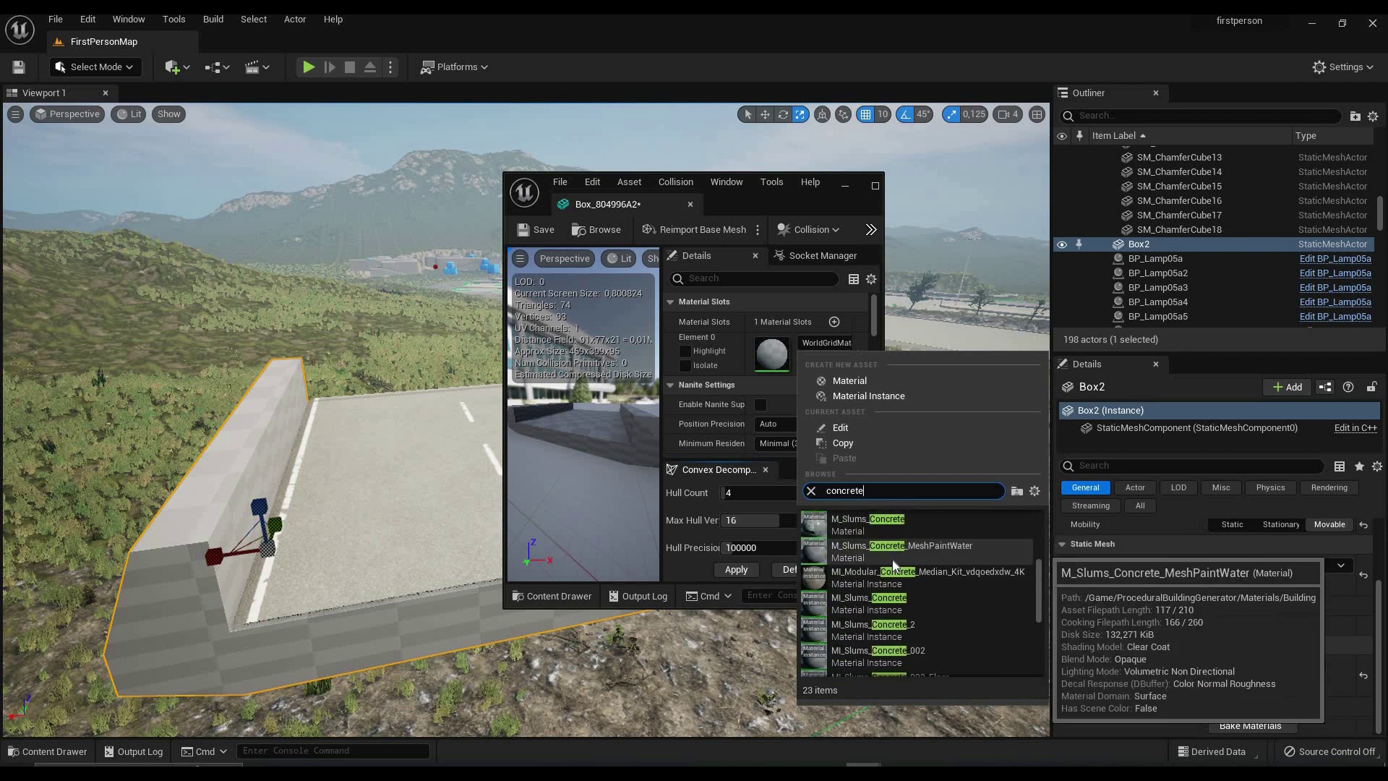
pyautogui.scroll(2, 917, 626)
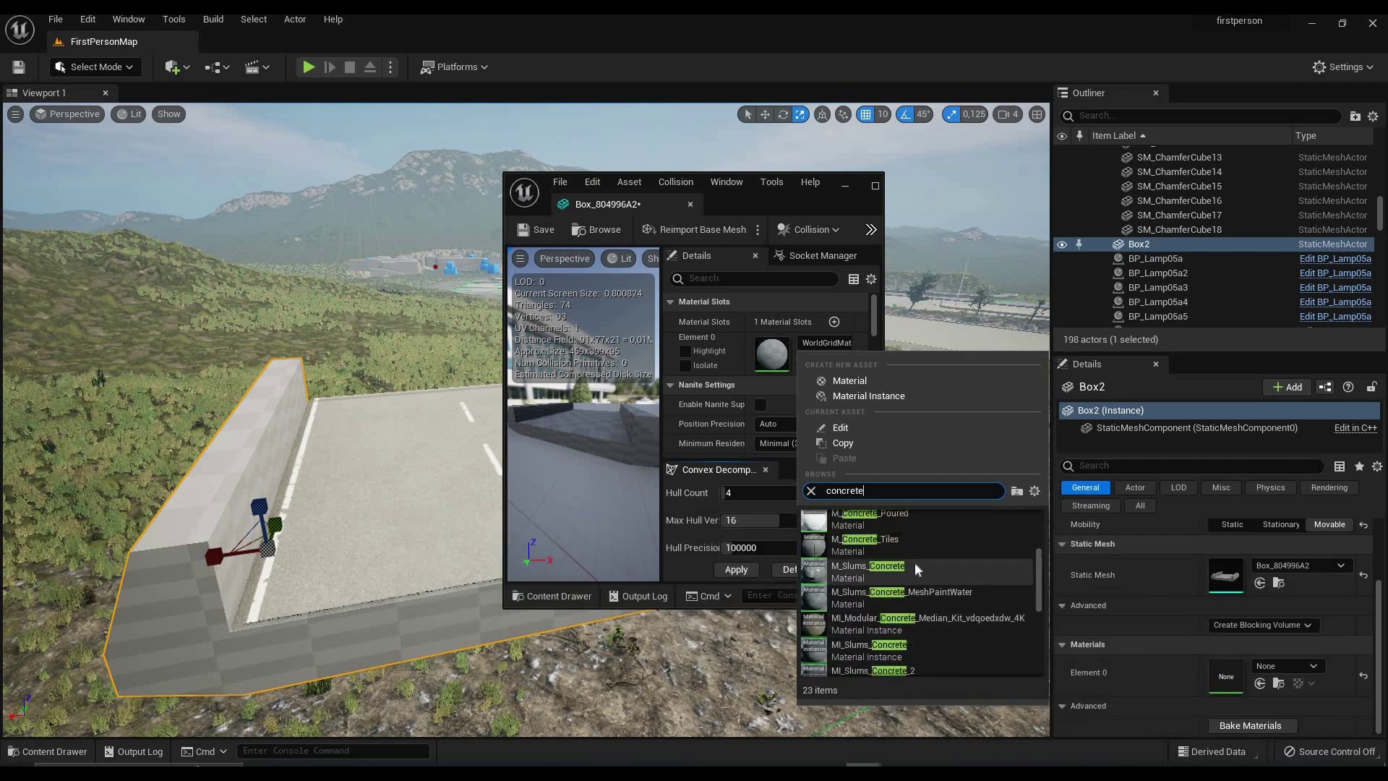
pyautogui.click(875, 544)
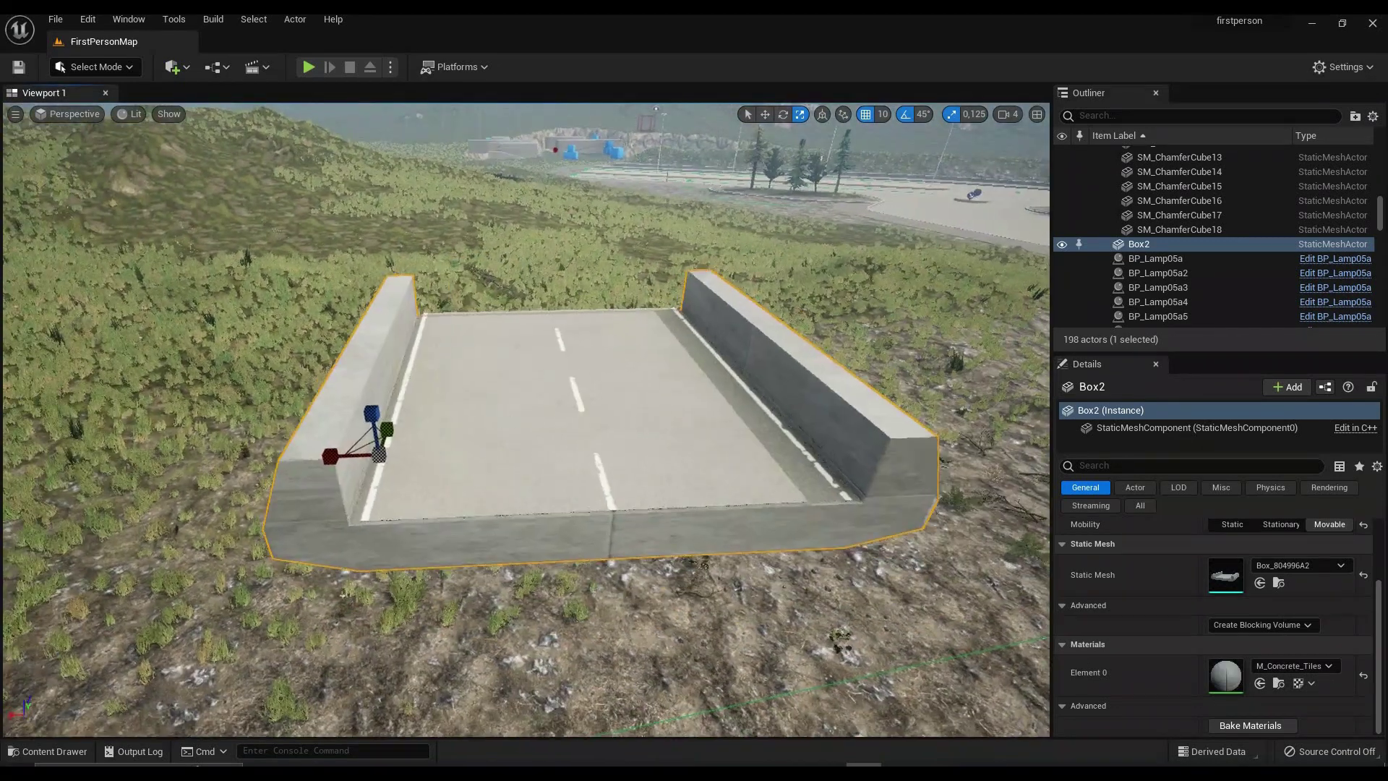
# Merge the concrete box and the road piece into one static mesh named Bridge in the Content folder
pyautogui.keyDown('ctrl'); pyautogui.click(809, 382); pyautogui.keyUp('ctrl')
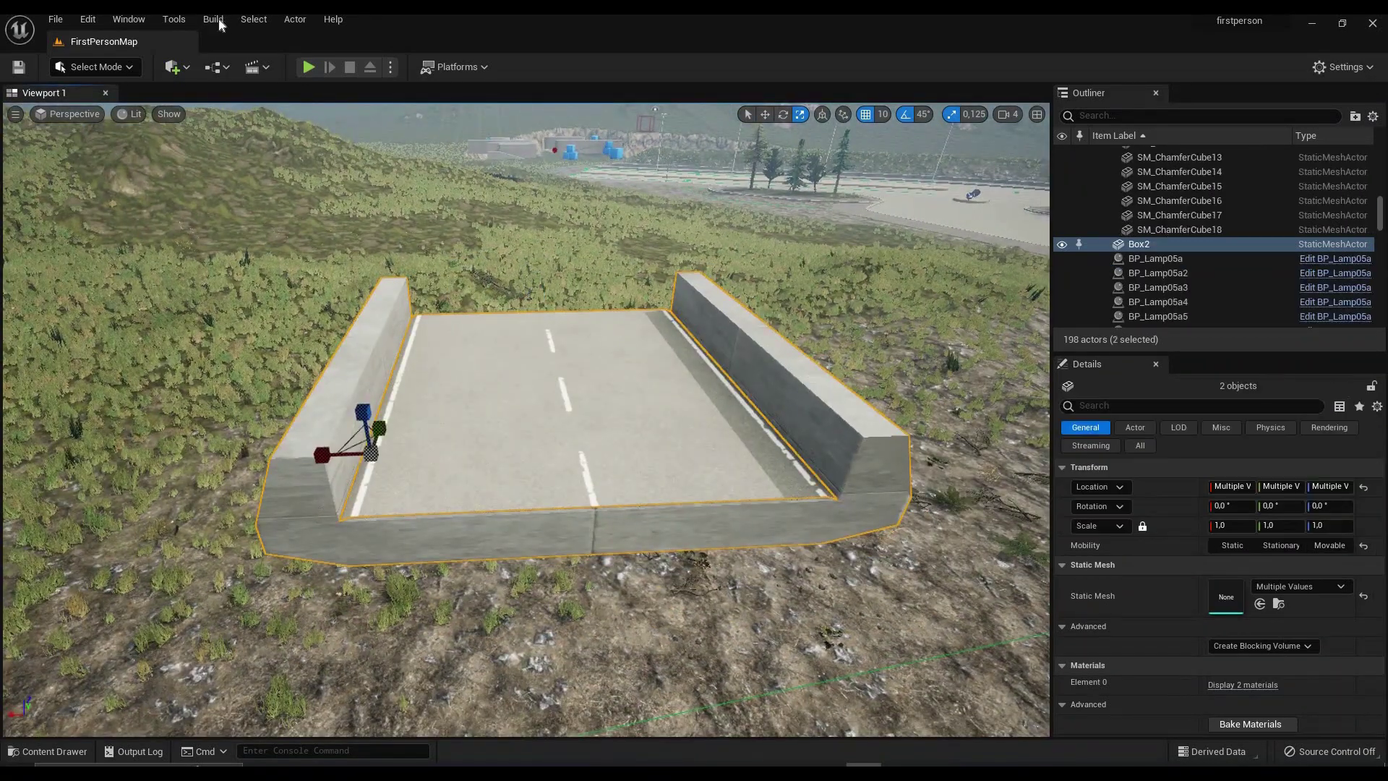
pyautogui.click(295, 19)
pyautogui.moveTo(366, 357)
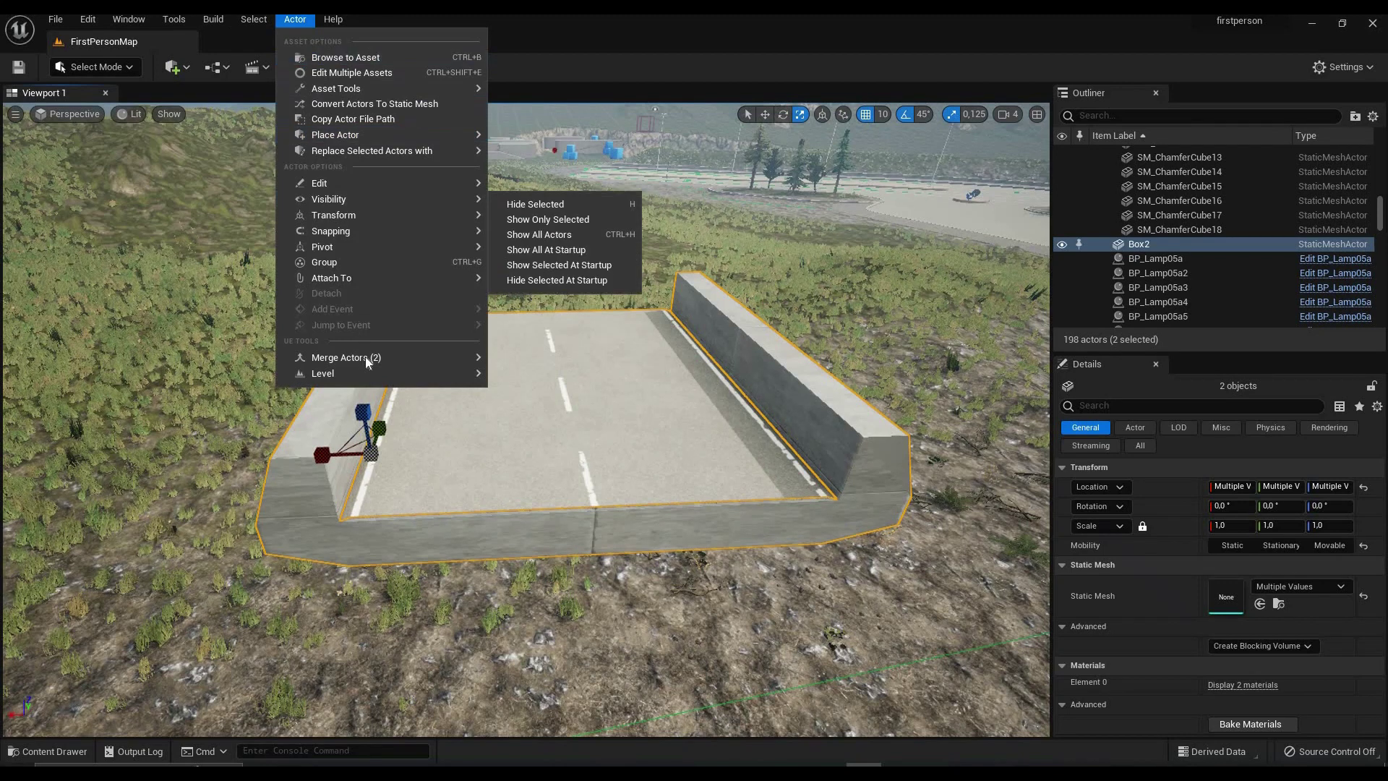
pyautogui.click(523, 362)
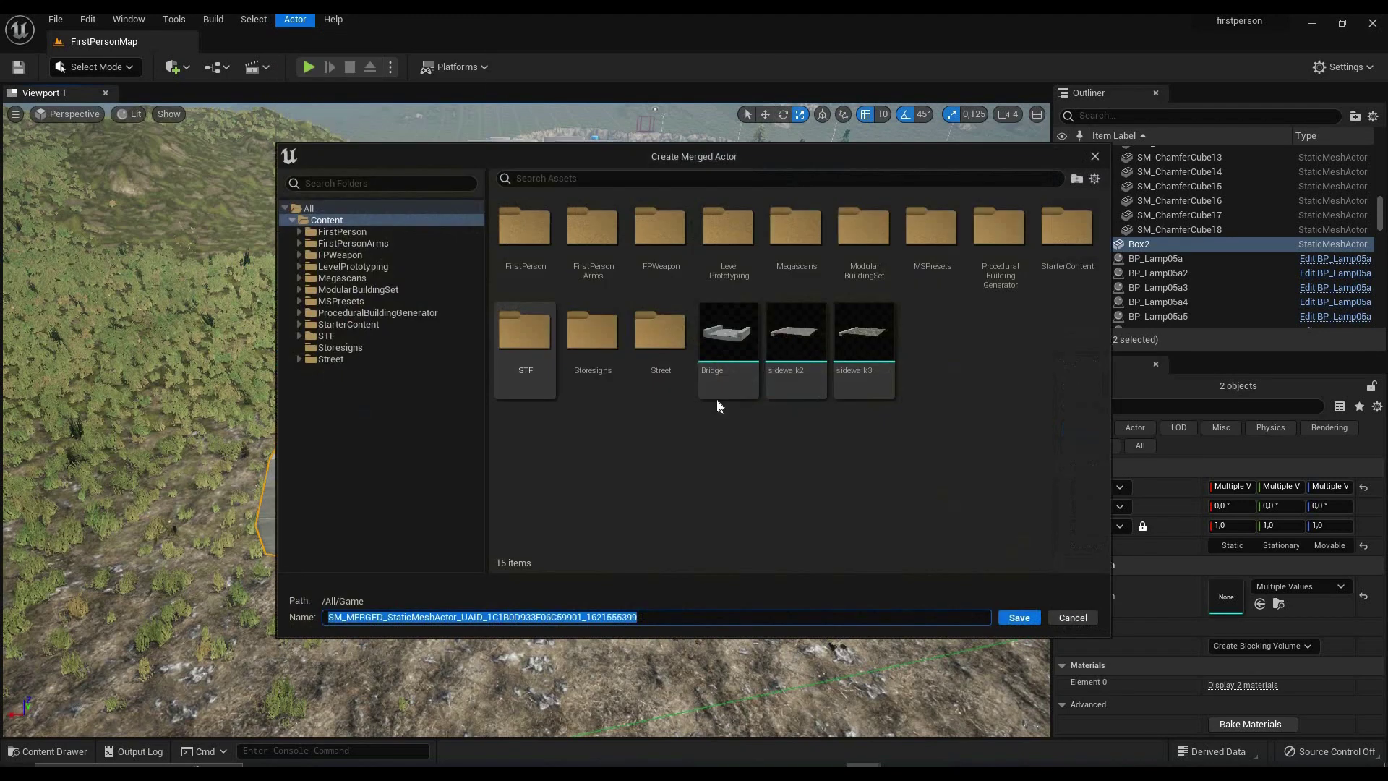
pyautogui.write('Bridge')
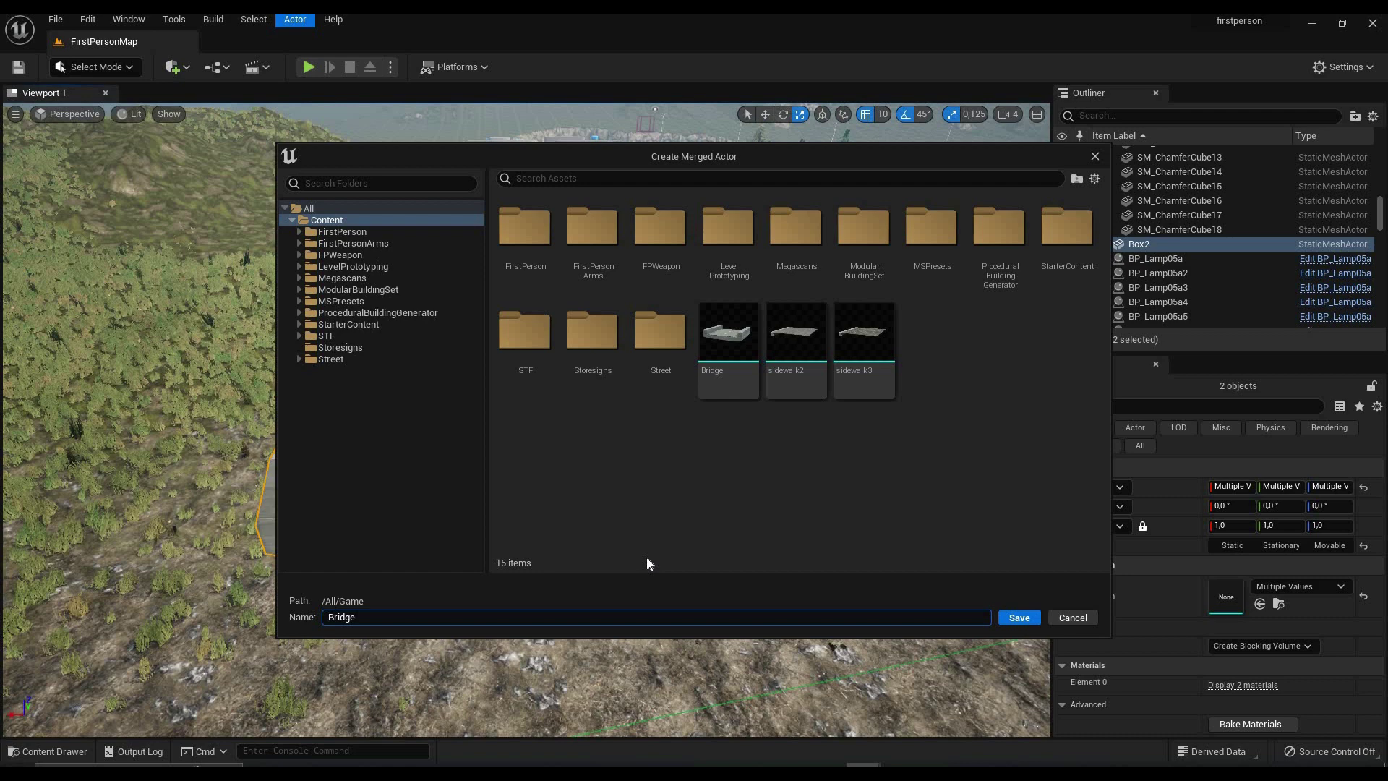
pyautogui.click(1020, 617)
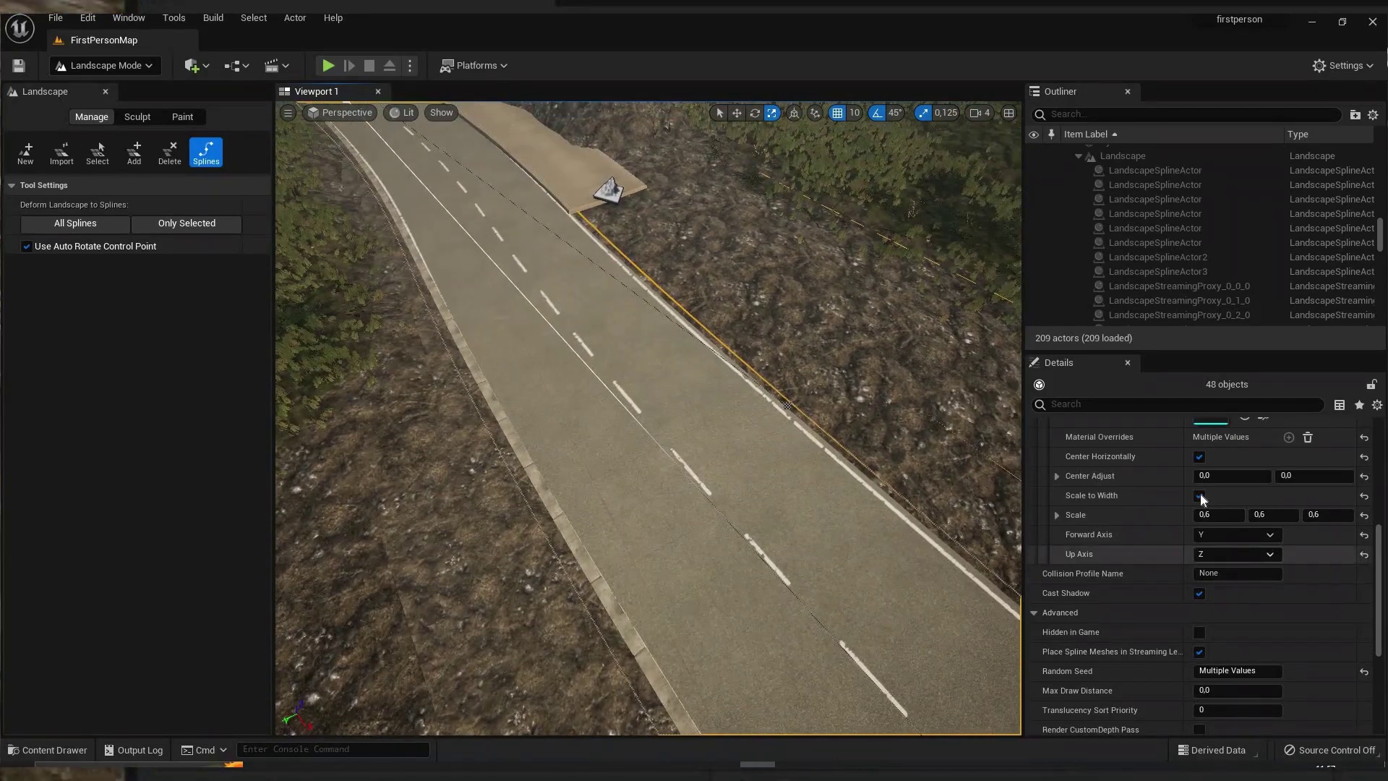
# Turn off Scale to Width for the selected road spline segments and set their mesh X scale to 3
pyautogui.click(766, 452)
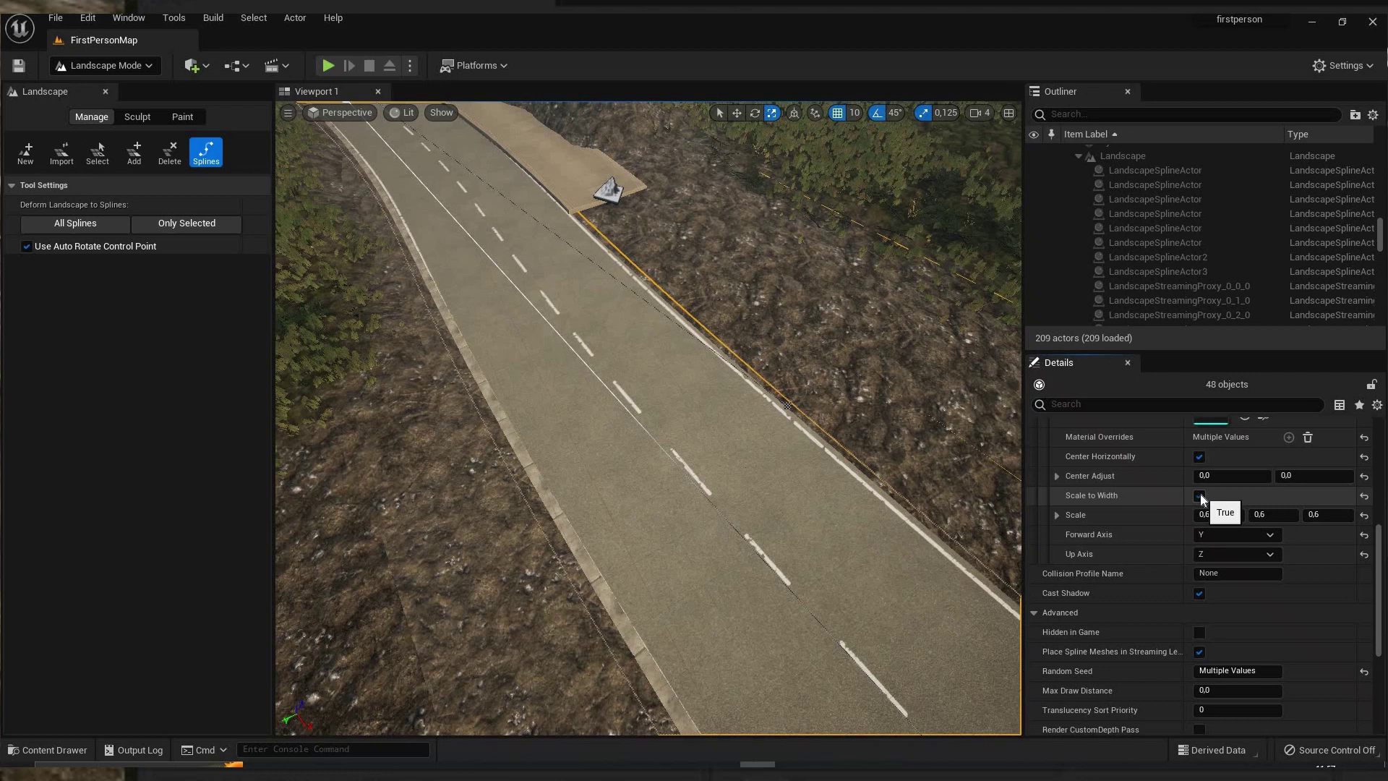
pyautogui.click(1200, 496)
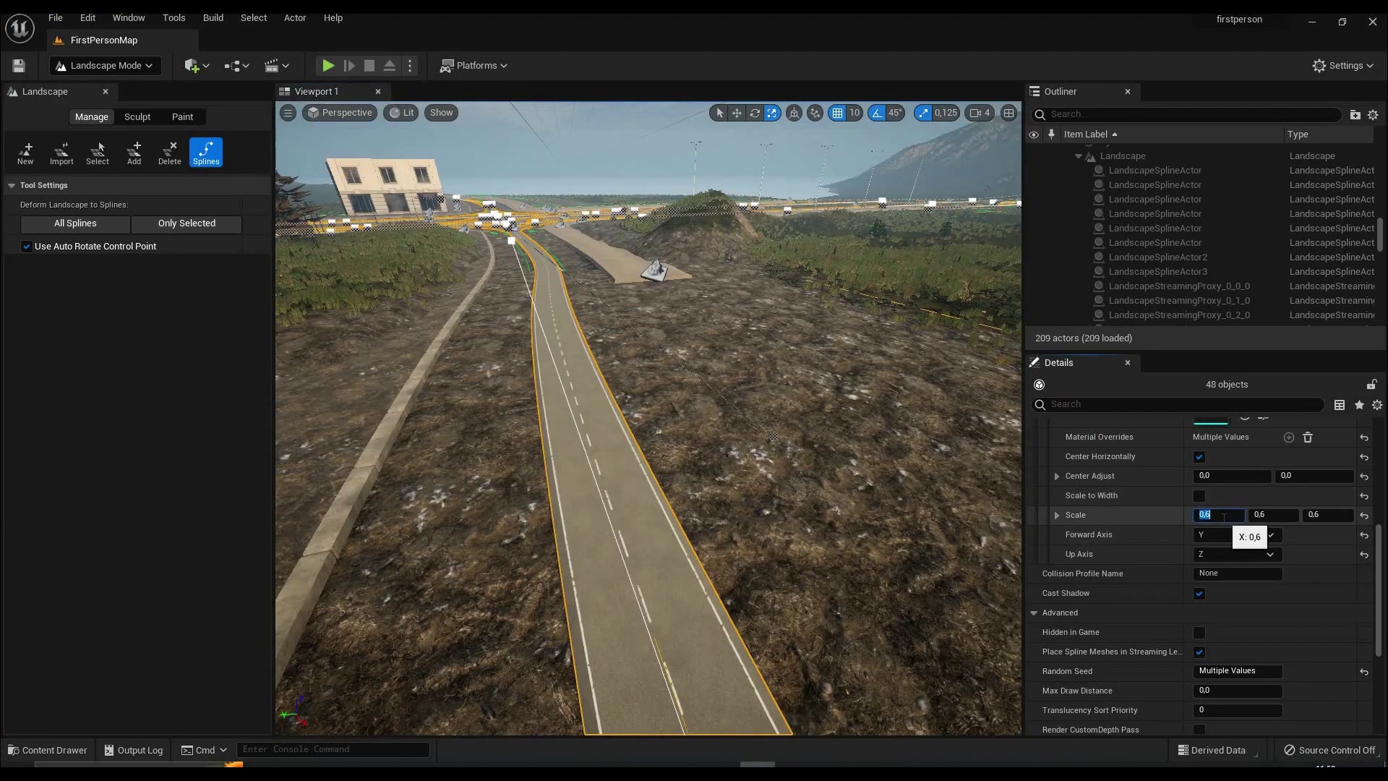
pyautogui.write('2')
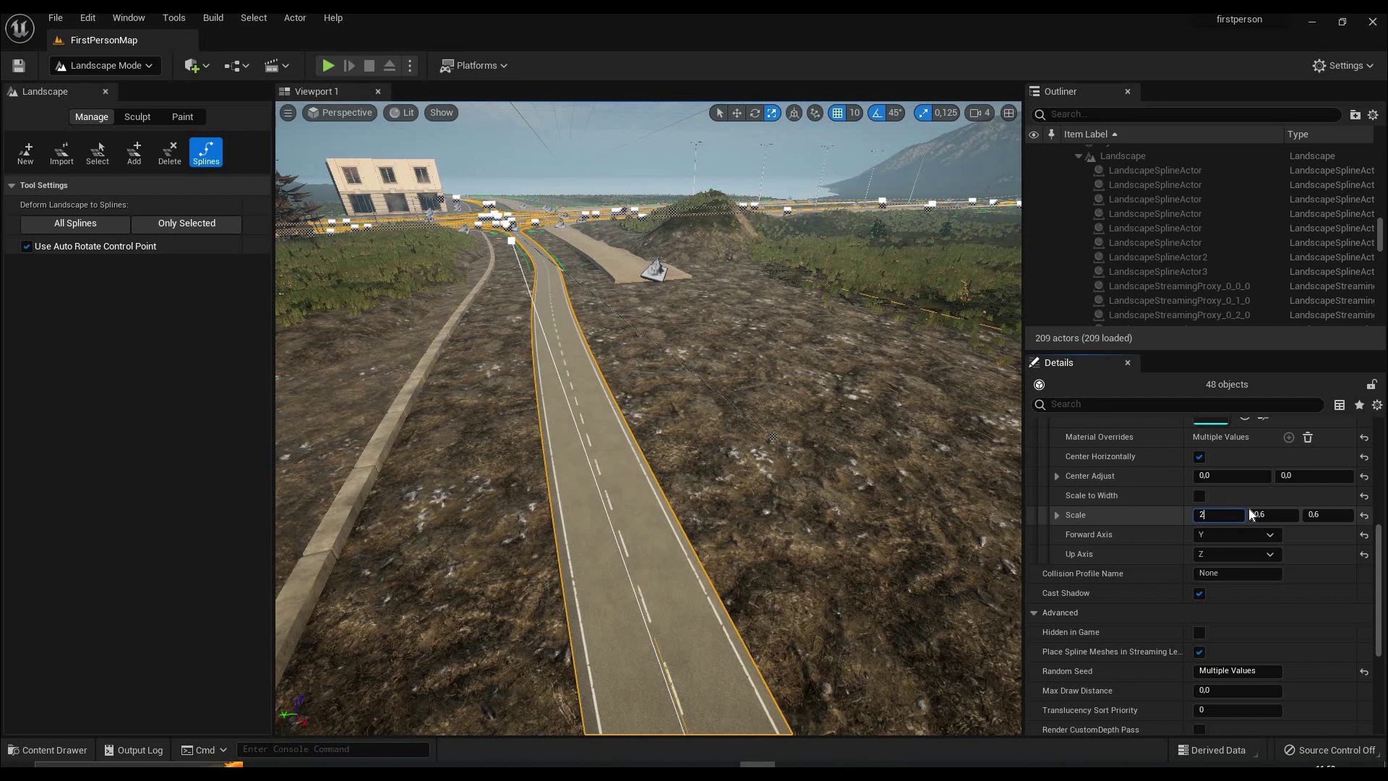
pyautogui.press('Return')
pyautogui.click(1222, 515)
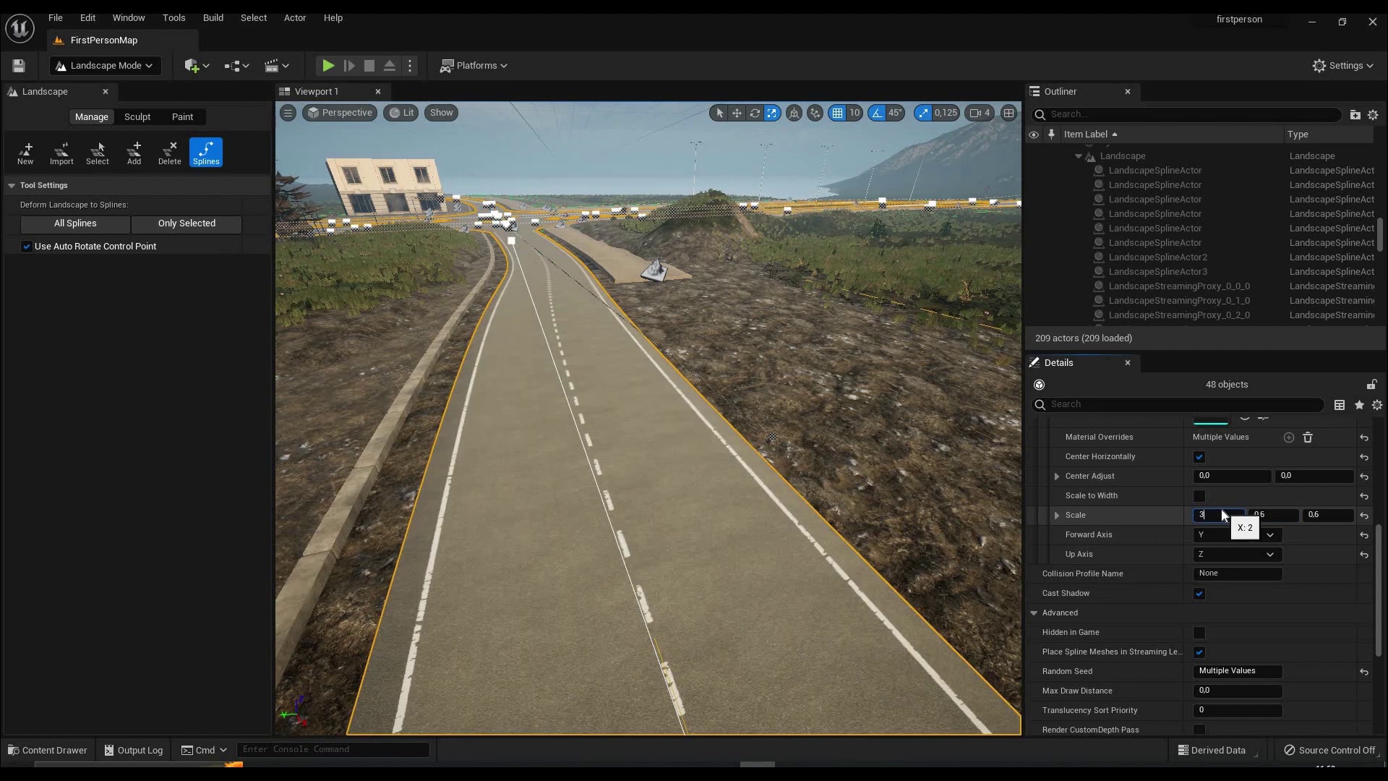
pyautogui.press('Return')
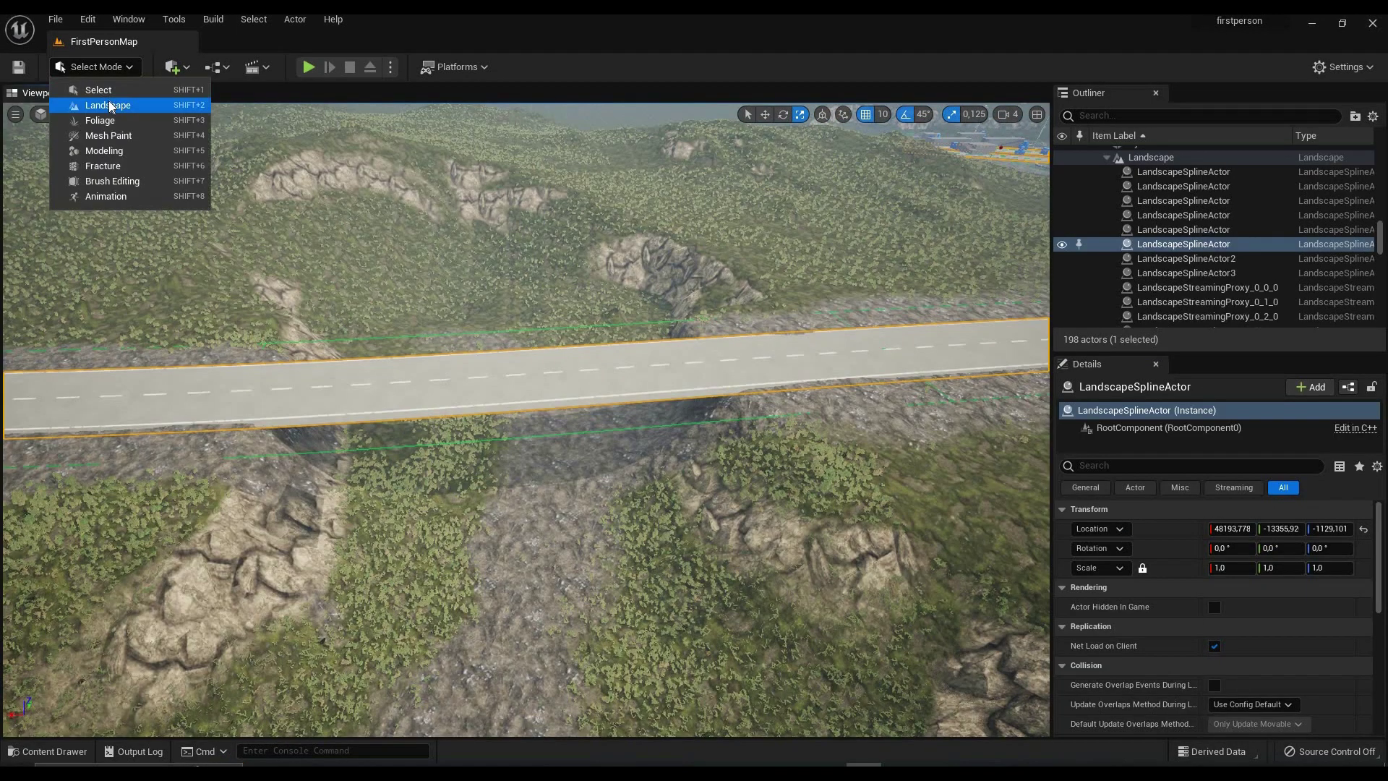
# In Landscape mode, set the spline mesh of the road segment crossing the valley to roadBridge
pyautogui.click(109, 101)
pyautogui.click(742, 347)
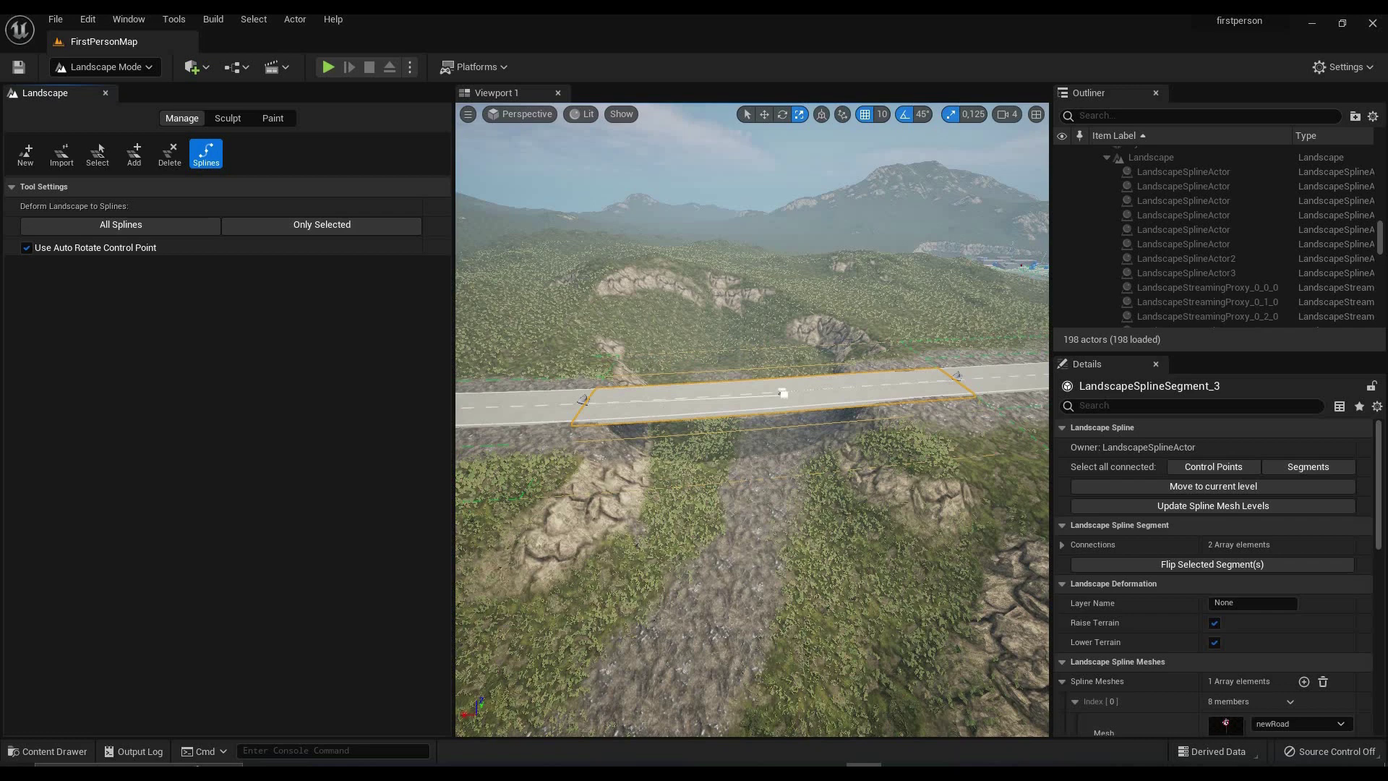
pyautogui.moveTo(651, 284)
pyautogui.mouseDown(button='right')
pyautogui.moveTo(650, 346)
pyautogui.moveTo(651, 284)
pyautogui.moveTo(655, 311)
pyautogui.mouseUp(button='right')
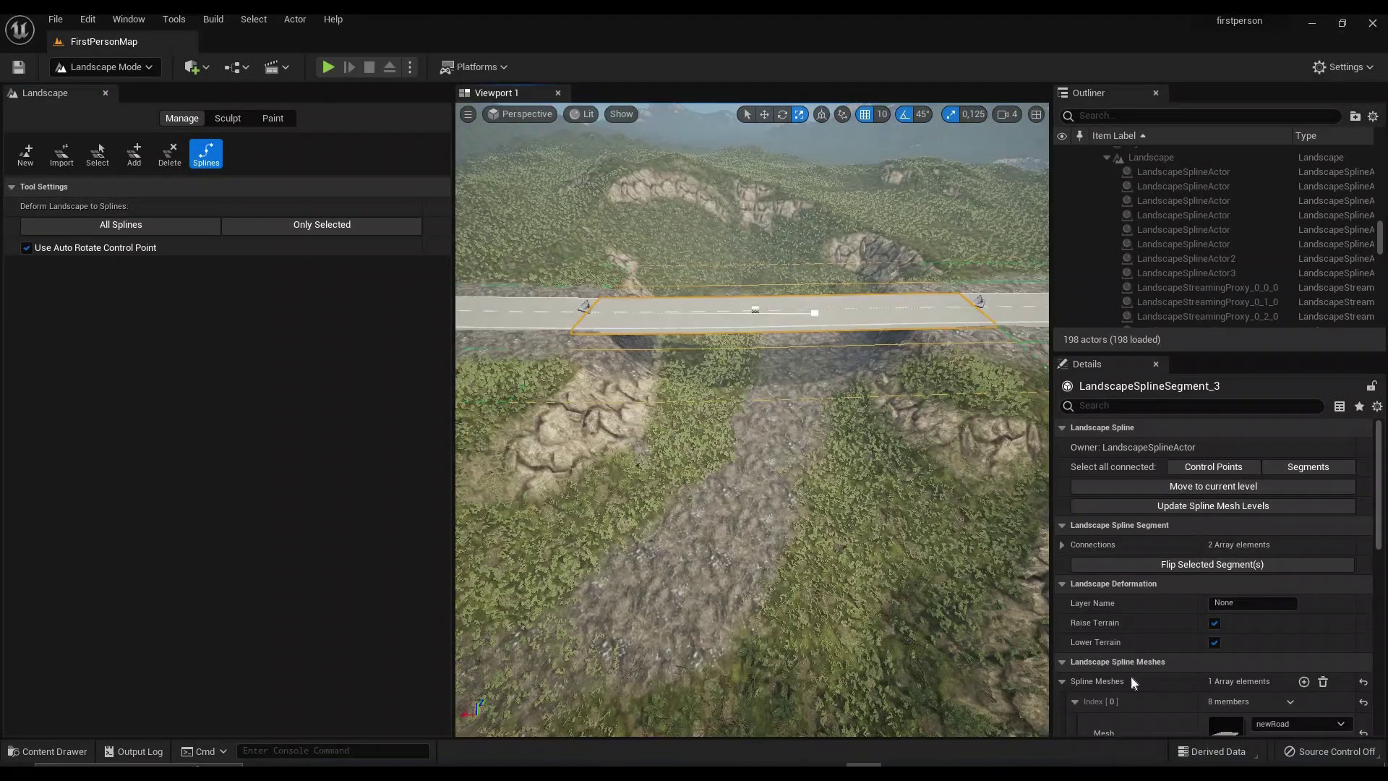
pyautogui.scroll(-2, 1159, 678)
pyautogui.click(1300, 654)
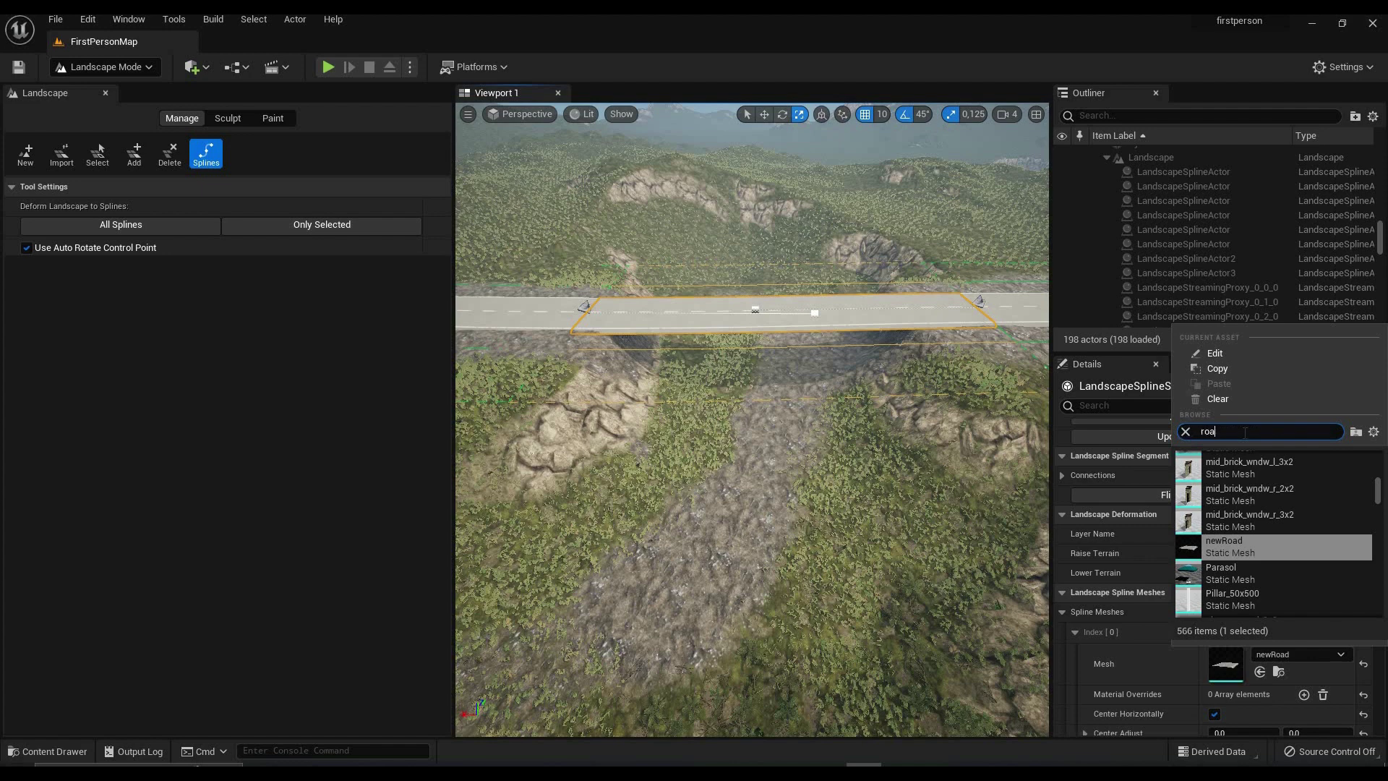
pyautogui.click(1233, 462)
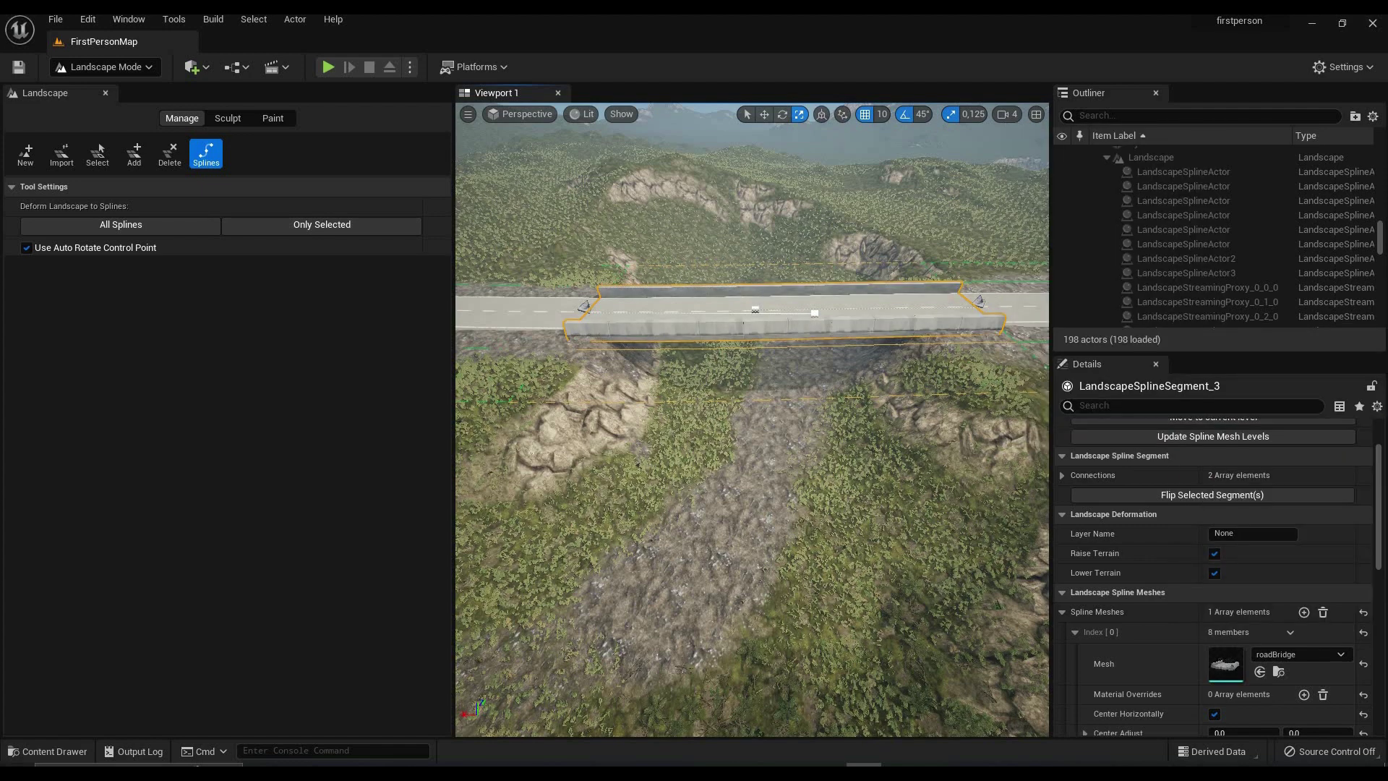
pyautogui.moveTo(752, 420); pyautogui.dragTo(946, 367, button='right')
pyautogui.moveTo(752, 347); pyautogui.dragTo(752, 339, button='right')
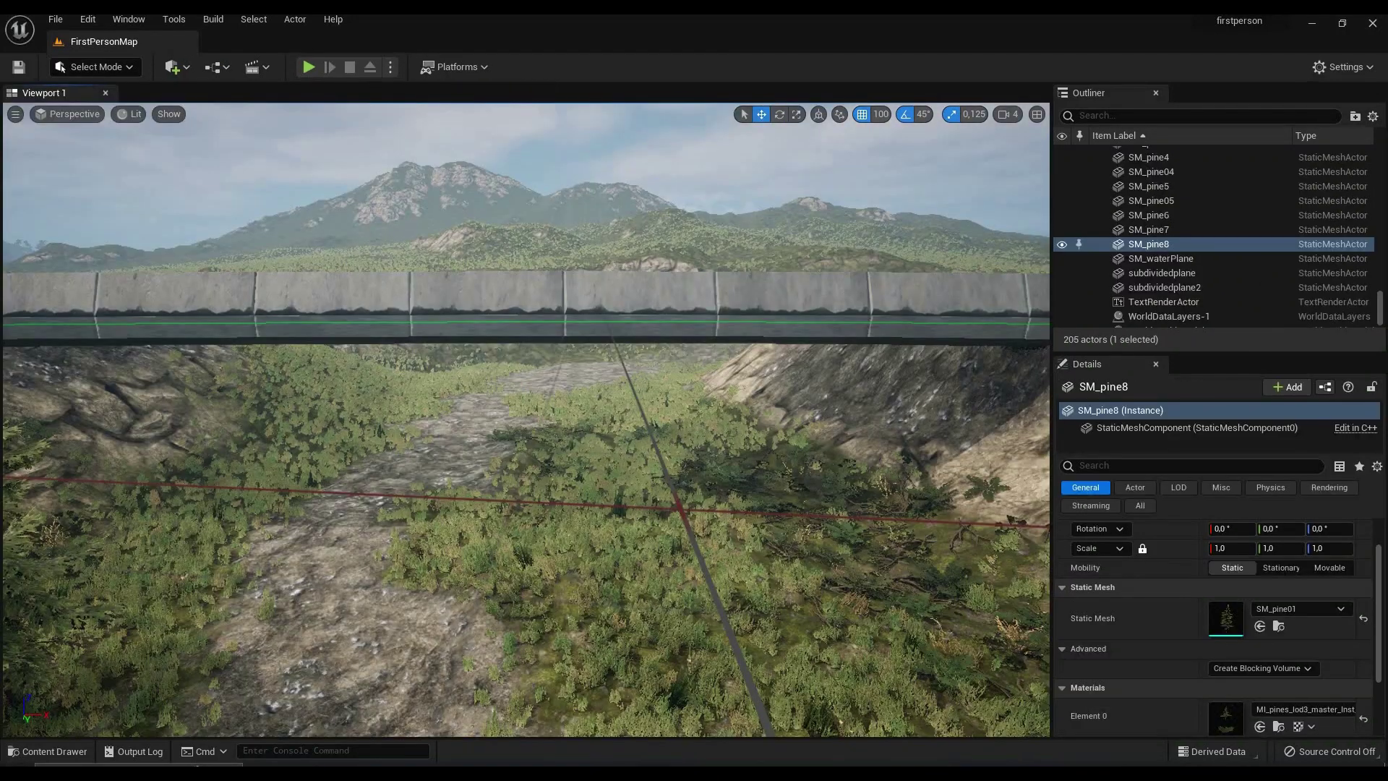
# In Modeling mode, add a cylinder on the ground beside the bridge and scale it uniformly to 2
pyautogui.moveTo(526, 419); pyautogui.dragTo(528, 520, button='right')
pyautogui.moveTo(528, 456); pyautogui.dragTo(528, 455, button='right')
pyautogui.click(131, 66)
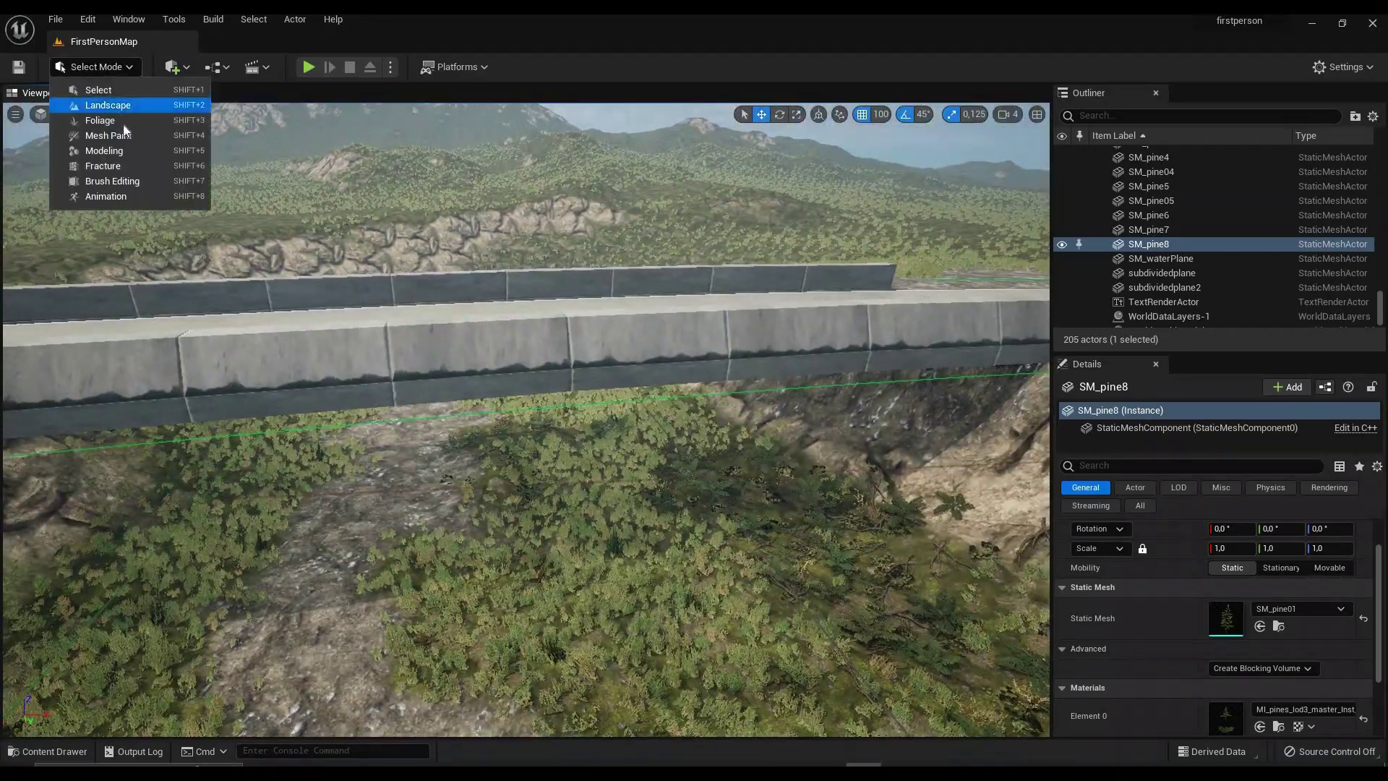
pyautogui.click(129, 149)
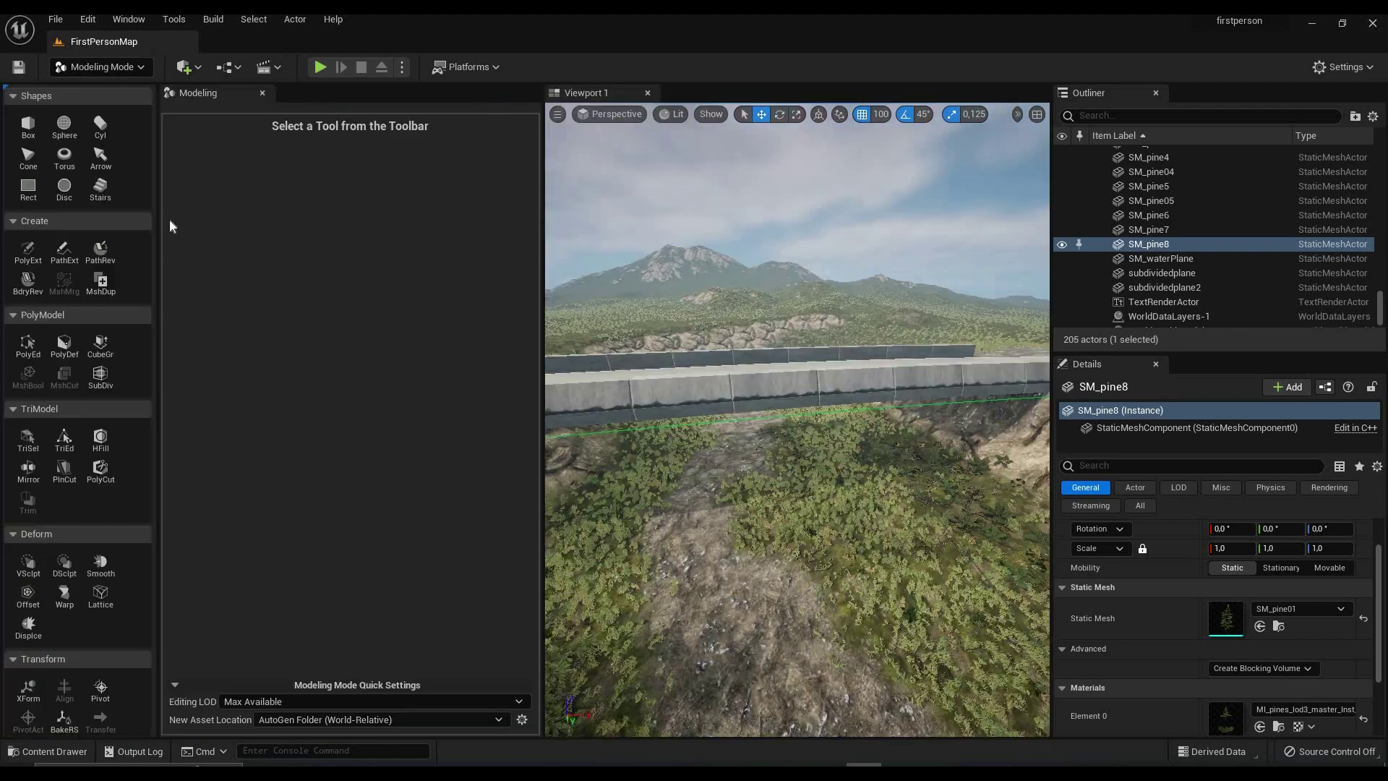
pyautogui.click(100, 126)
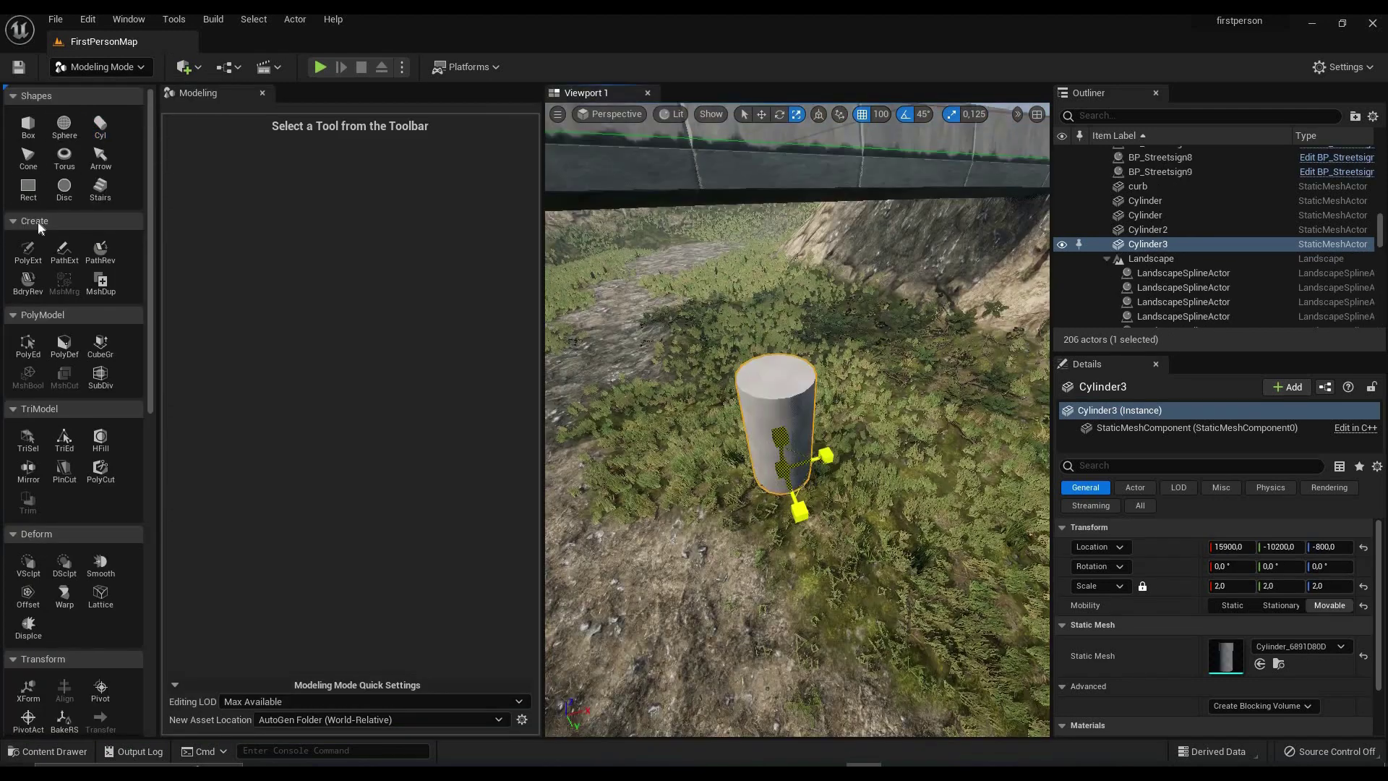
# Raise the cylinder's top face with PolyGroup Edit to form a tall pillar, accept it, and move the pillar beneath the bridge
pyautogui.click(27, 346)
pyautogui.click(776, 385)
pyautogui.moveTo(775, 340); pyautogui.dragTo(766, 217)
pyautogui.moveTo(766, 258); pyautogui.dragTo(766, 318, button='right')
pyautogui.moveTo(811, 289); pyautogui.dragTo(798, 234)
pyautogui.press('w')
pyautogui.moveTo(700, 559); pyautogui.dragTo(700, 426, button='right')
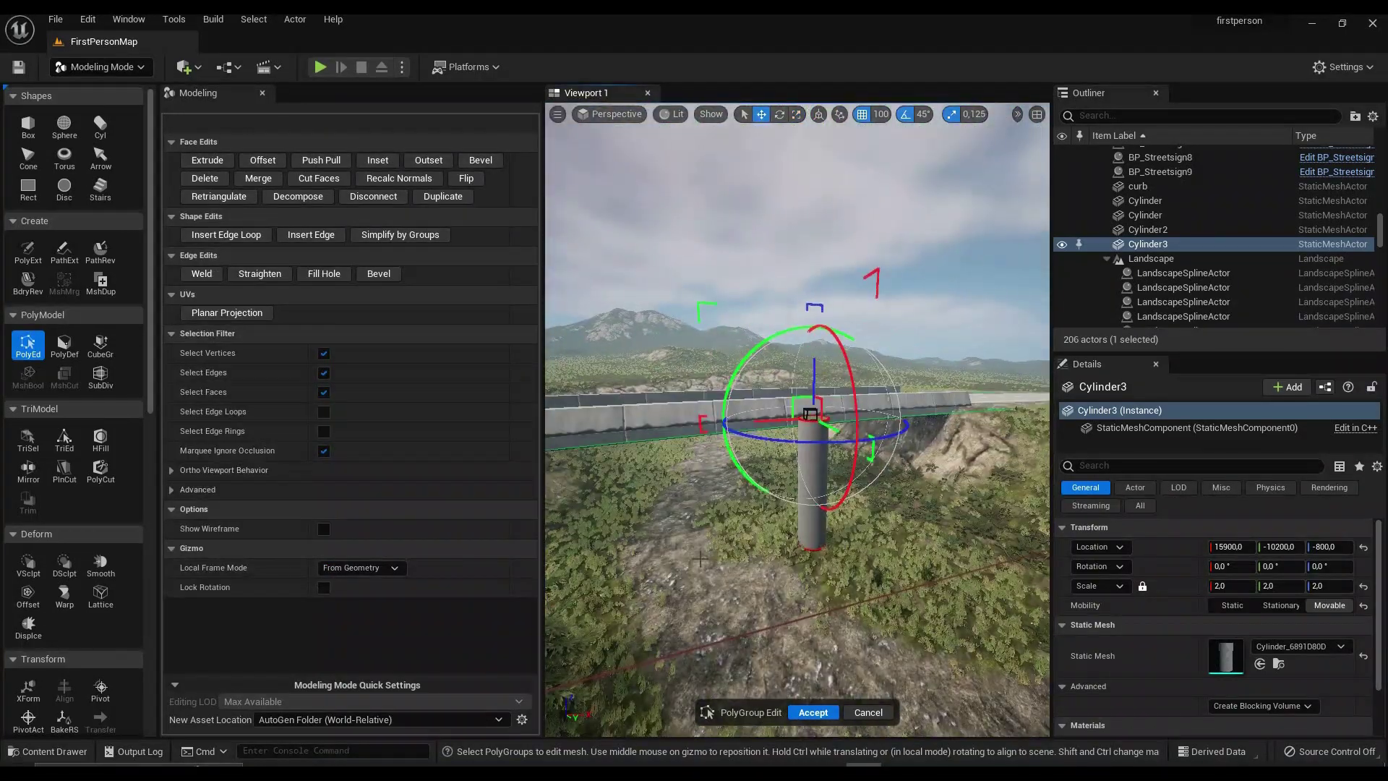
pyautogui.press('Return')
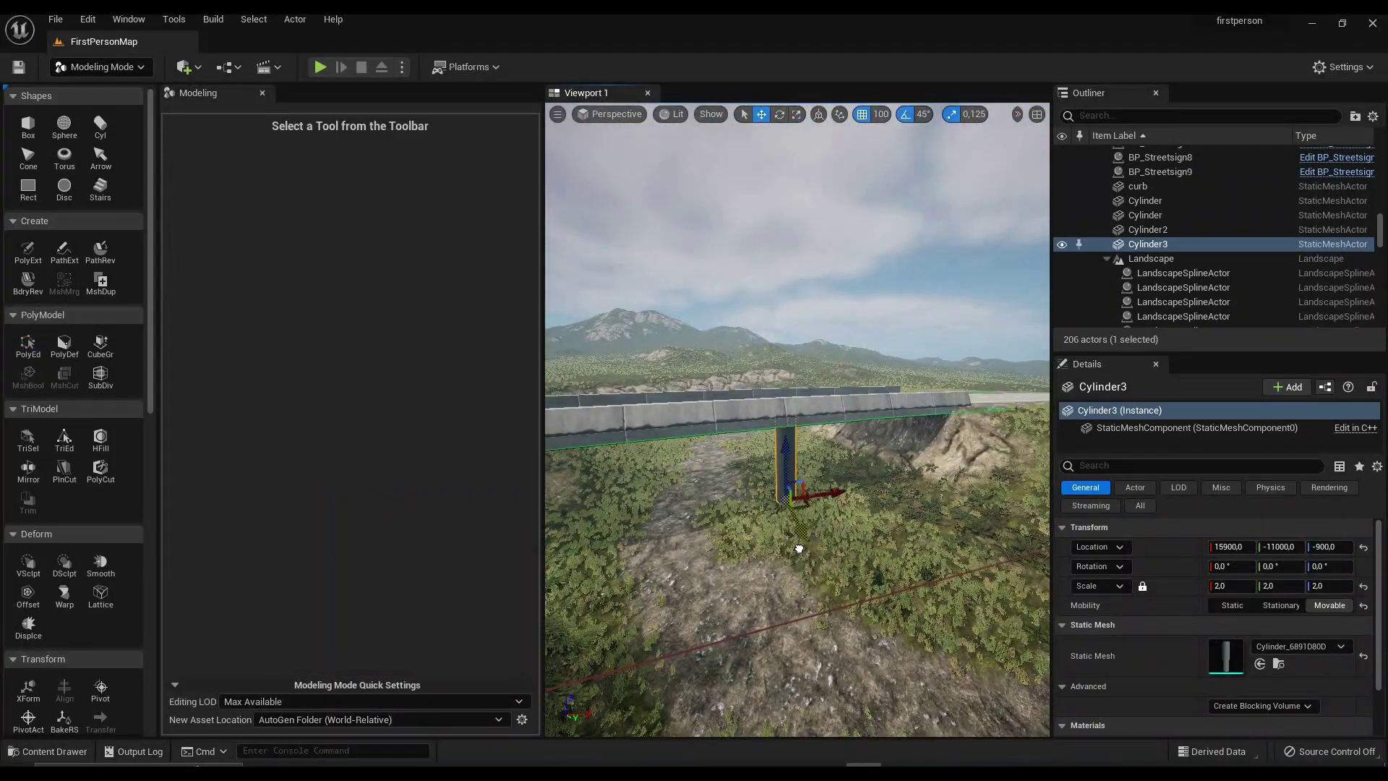
# Search for "concrete" materials for the pillar's Element 0 slot
pyautogui.moveTo(799, 548); pyautogui.dragTo(799, 658, button='right')
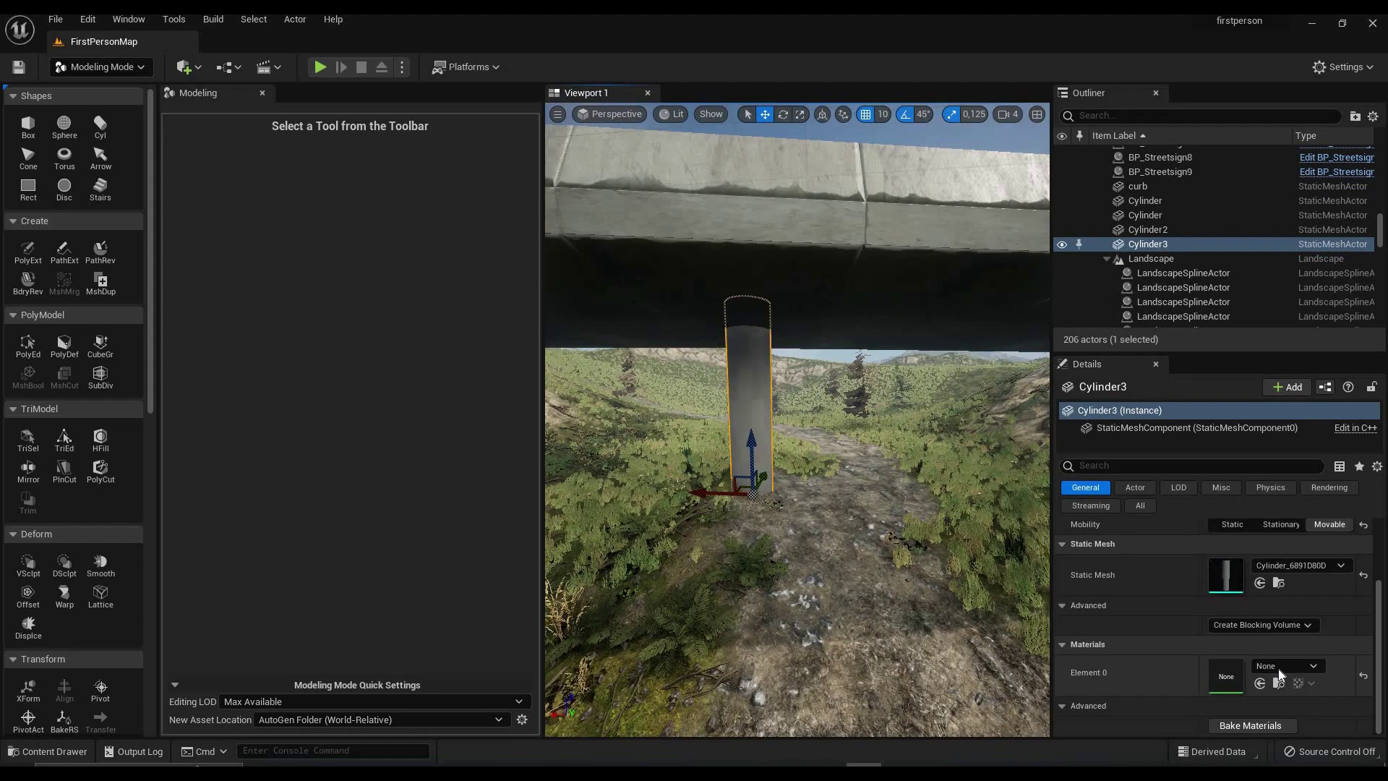
pyautogui.click(1278, 667)
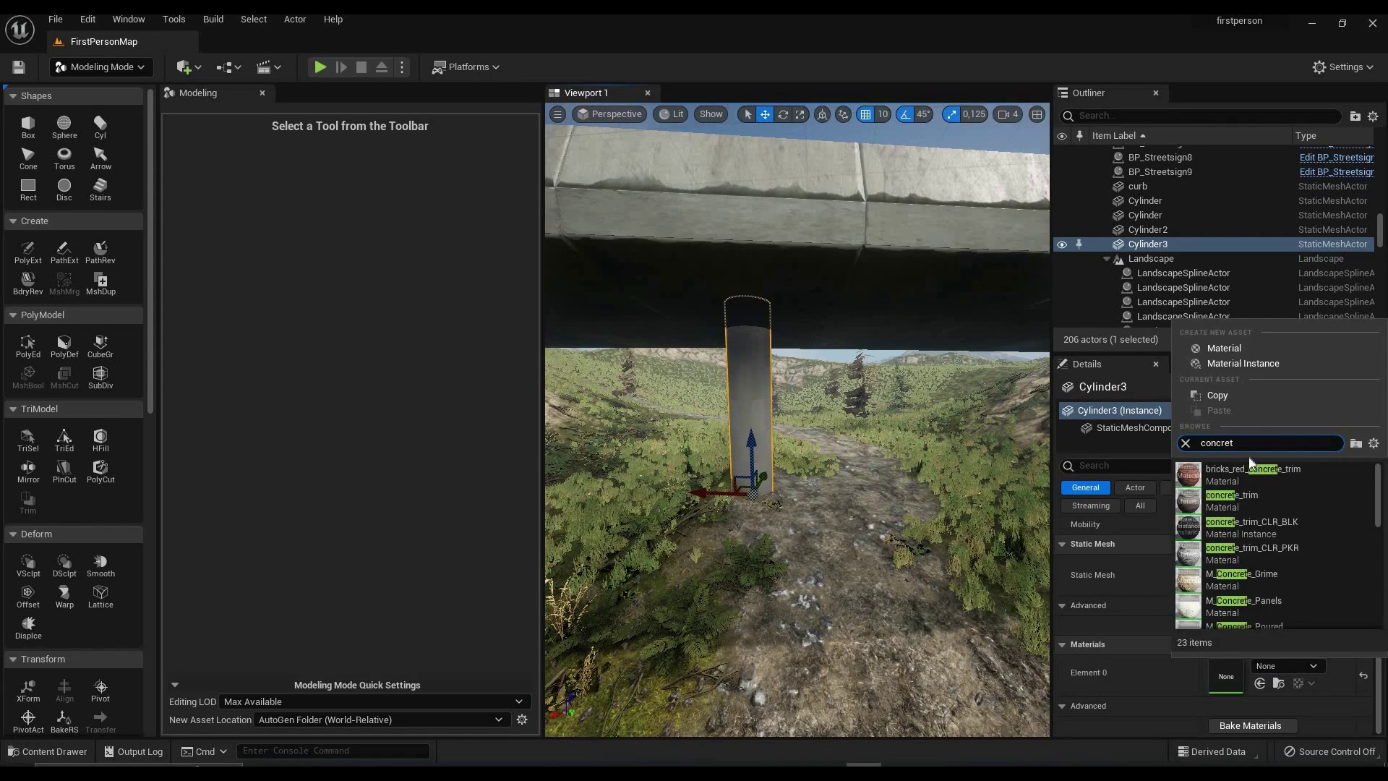
pyautogui.scroll(-2, 1245, 614)
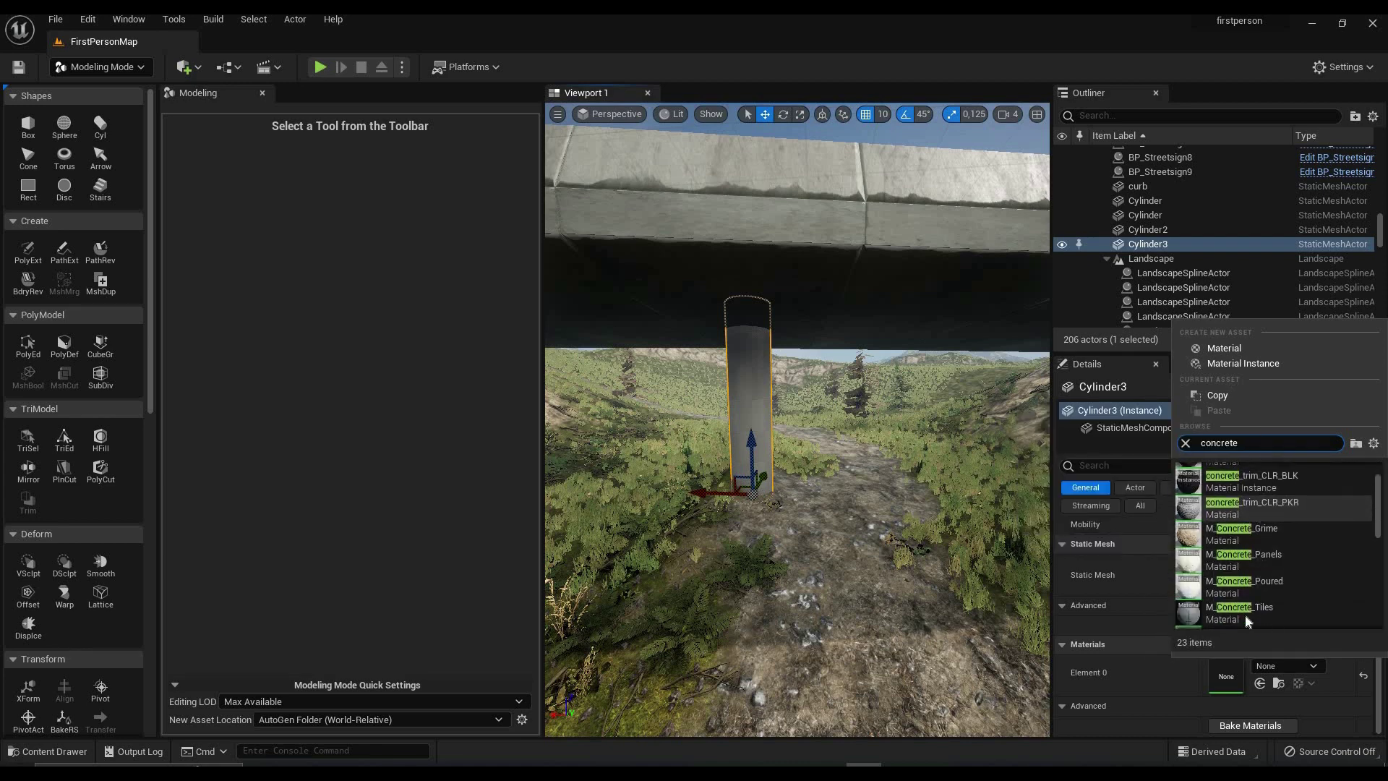